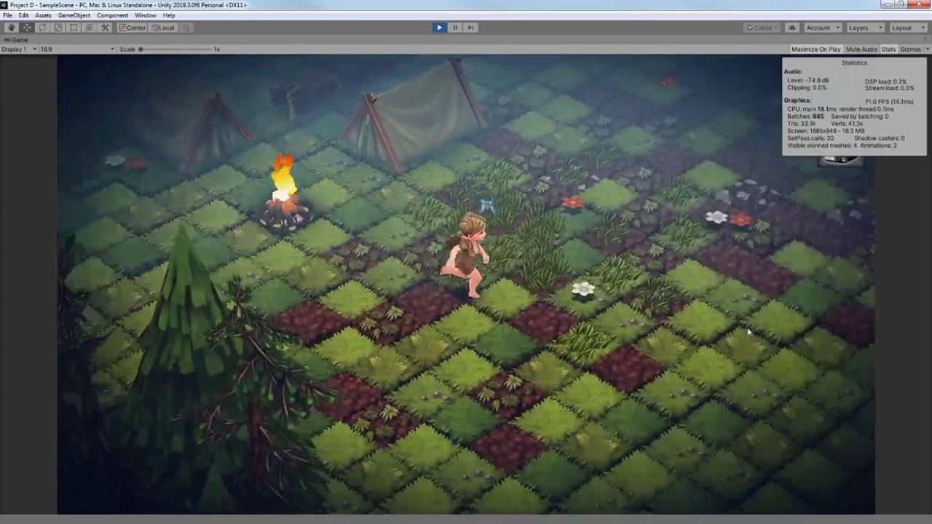
Playtest the scene by walking the character from the campfire through the forest to the blue flowers.
click(502, 368)
click(664, 271)
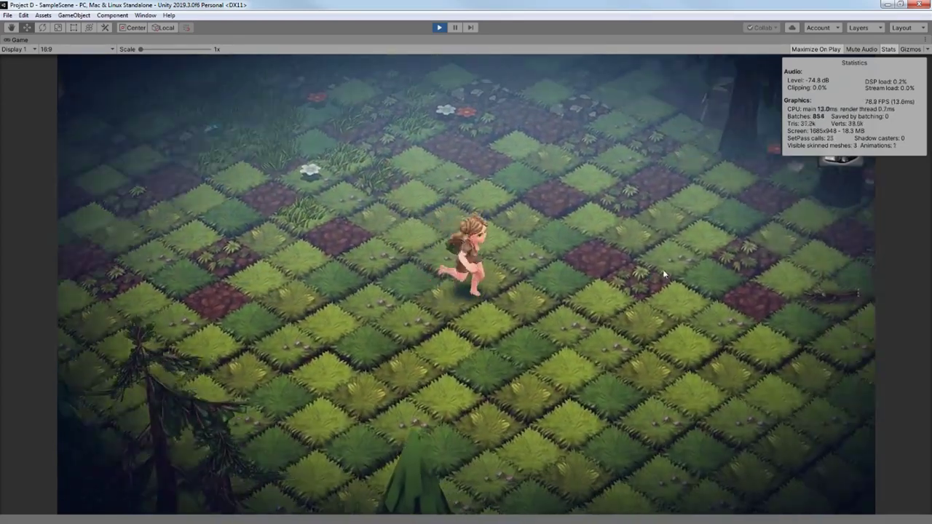
mouse_move(652, 281)
mouse_down()
mouse_move(638, 354)
mouse_move(707, 337)
mouse_move(722, 260)
mouse_move(658, 197)
mouse_up()
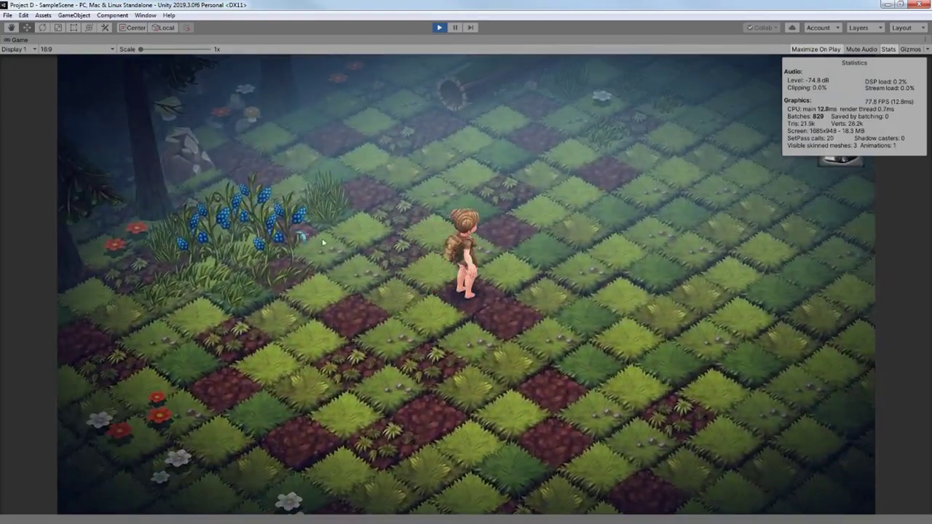
click(293, 277)
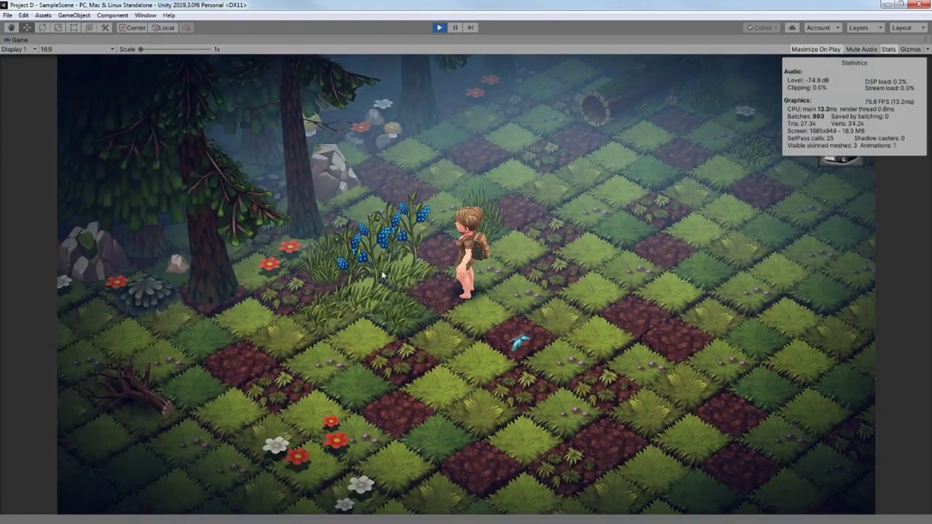
click(399, 275)
click(408, 274)
mouse_move(681, 390)
mouse_down()
mouse_move(695, 395)
mouse_move(557, 430)
mouse_move(484, 425)
mouse_move(599, 425)
mouse_move(659, 398)
mouse_move(688, 399)
mouse_move(723, 349)
mouse_move(701, 266)
mouse_move(684, 272)
mouse_move(729, 275)
mouse_move(743, 261)
mouse_move(736, 342)
mouse_move(695, 399)
mouse_move(653, 358)
mouse_move(689, 264)
mouse_move(422, 306)
mouse_move(498, 313)
mouse_move(606, 261)
mouse_up()
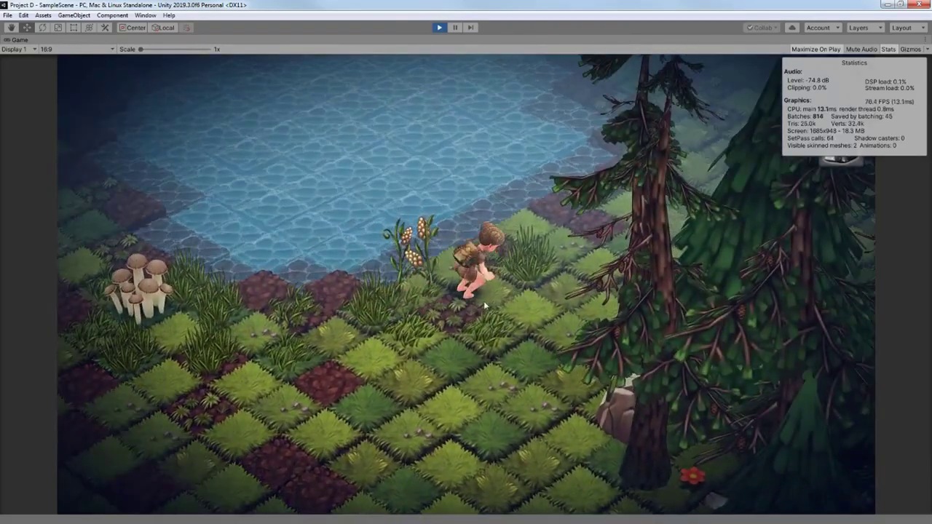
Walk the character along the lake shore and stop the playtest.
click(419, 324)
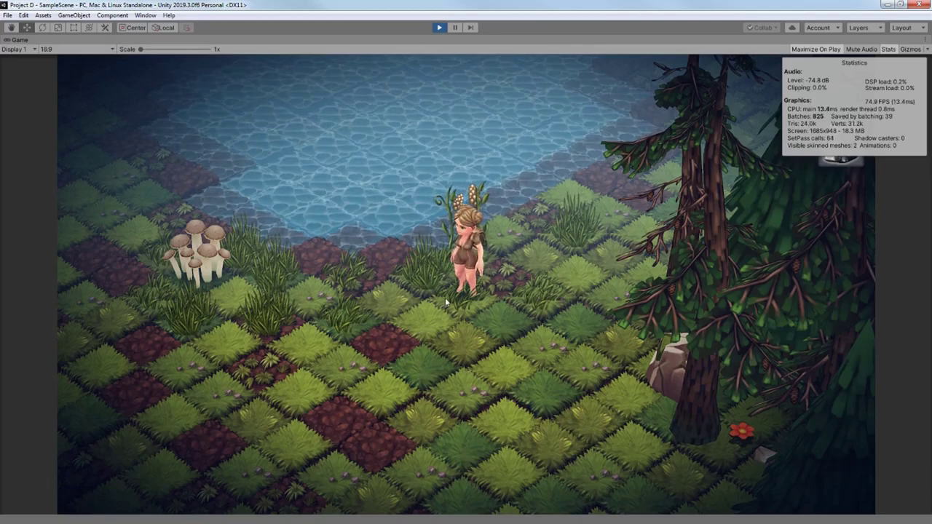
mouse_move(445, 297)
mouse_down()
mouse_move(315, 344)
mouse_move(280, 216)
mouse_move(332, 140)
mouse_move(148, 239)
mouse_move(142, 217)
mouse_move(214, 179)
mouse_move(296, 176)
mouse_move(405, 254)
mouse_up()
click(405, 258)
click(439, 270)
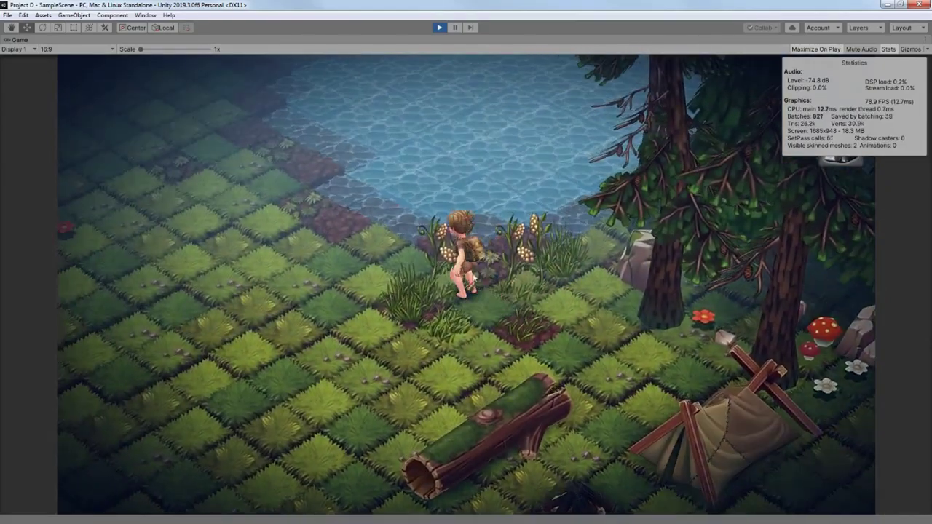
mouse_move(521, 279)
mouse_down()
mouse_move(261, 242)
mouse_move(302, 208)
mouse_move(308, 271)
mouse_move(514, 362)
mouse_move(464, 341)
mouse_move(444, 266)
mouse_up()
click(440, 28)
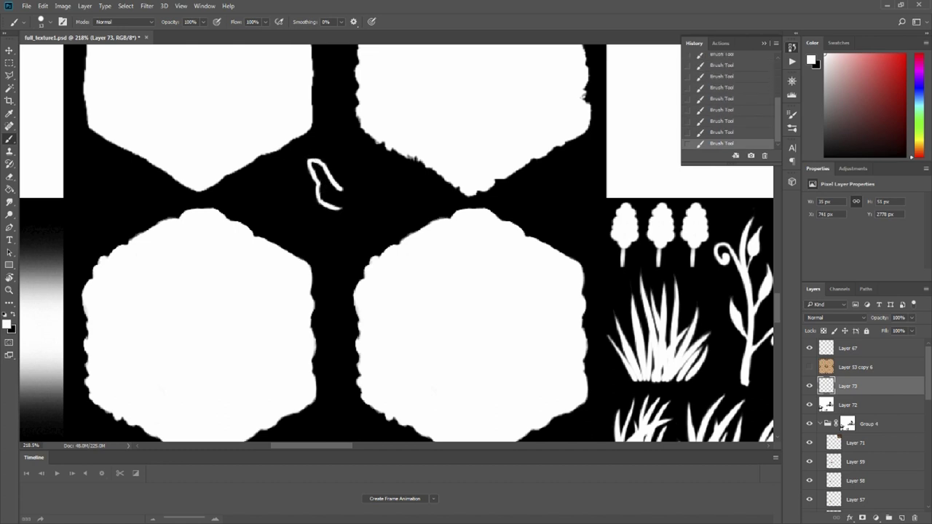
In Photoshop, choose a brush and shape a white half-butterfly silhouette on Layer 73, cleaning its edges with the eraser.
right_click(352, 171)
click(424, 335)
drag(346, 185, 347, 197)
drag(339, 174, 345, 186)
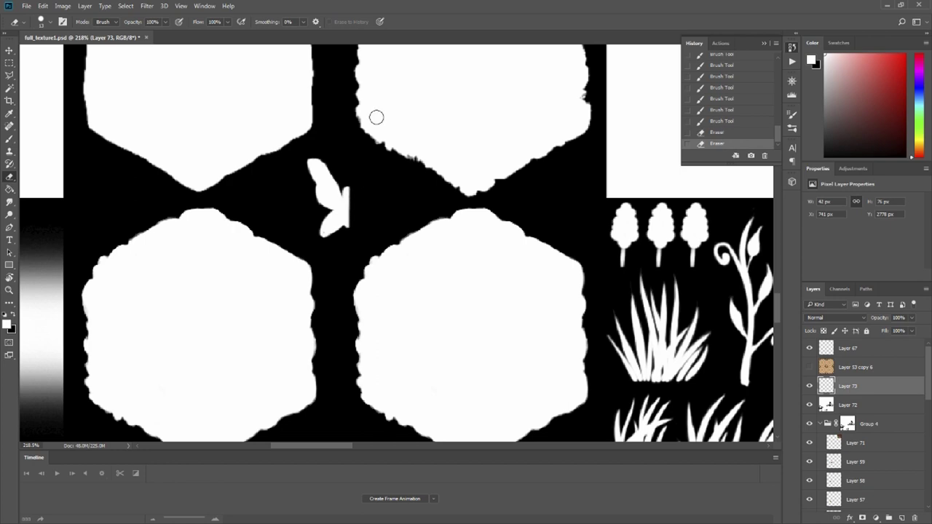
key(b)
mouse_move(388, 235)
mouse_down()
mouse_move(378, 121)
mouse_move(357, 224)
mouse_up()
Duplicate the butterfly silhouette layer and put the copy into Free Transform.
key(ctrl+j)
key(ctrl+t)
alt+scroll(297, 167, down, 6)
drag(295, 173, 381, 96)
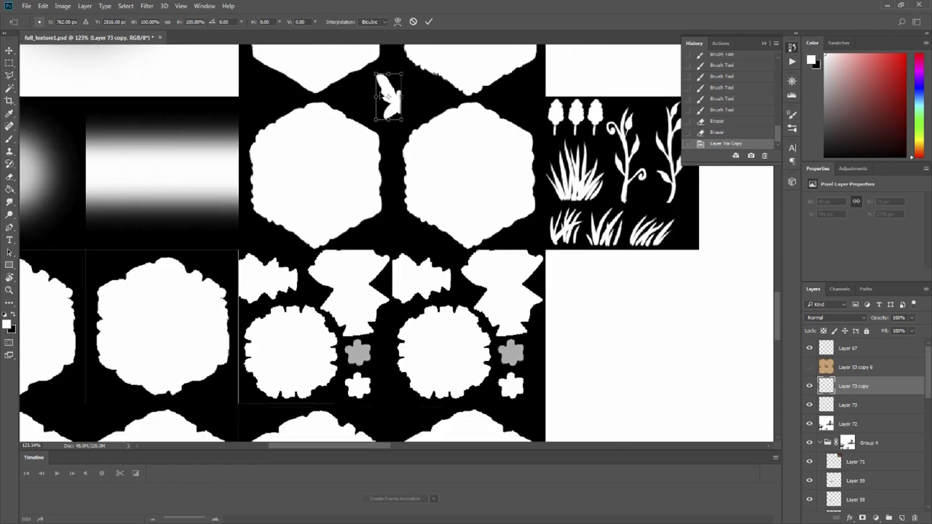
Choose a brush preset and paint black edges and shading on the blue butterfly's upper wing.
alt+scroll(93, 388, up, 5)
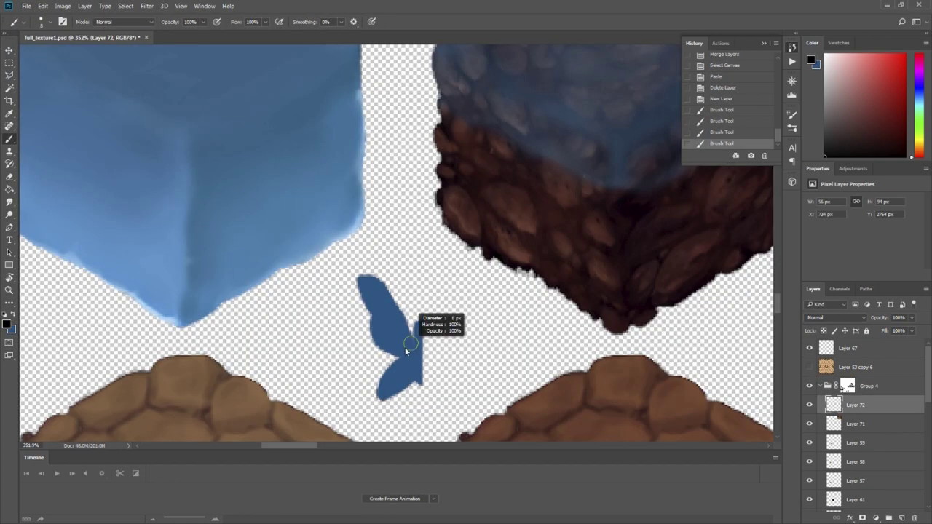
right_click(392, 230)
double_click(557, 391)
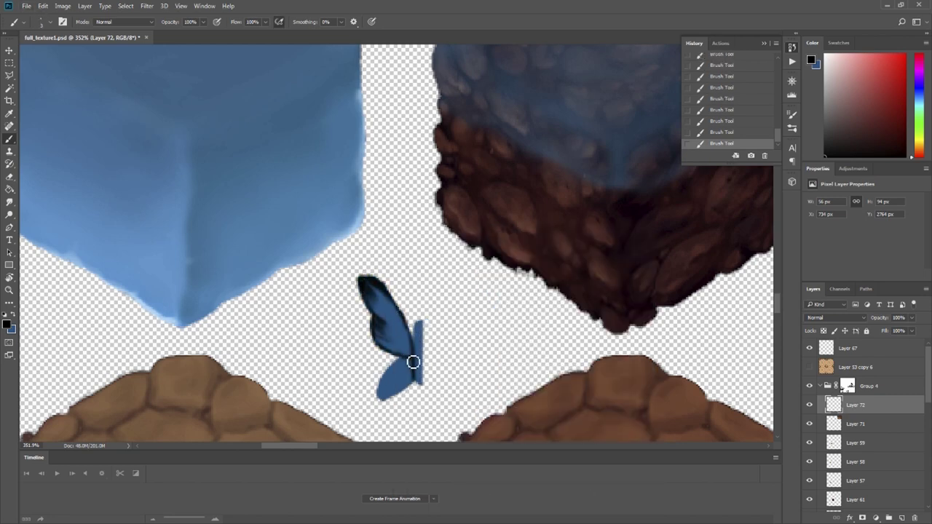
key(x)
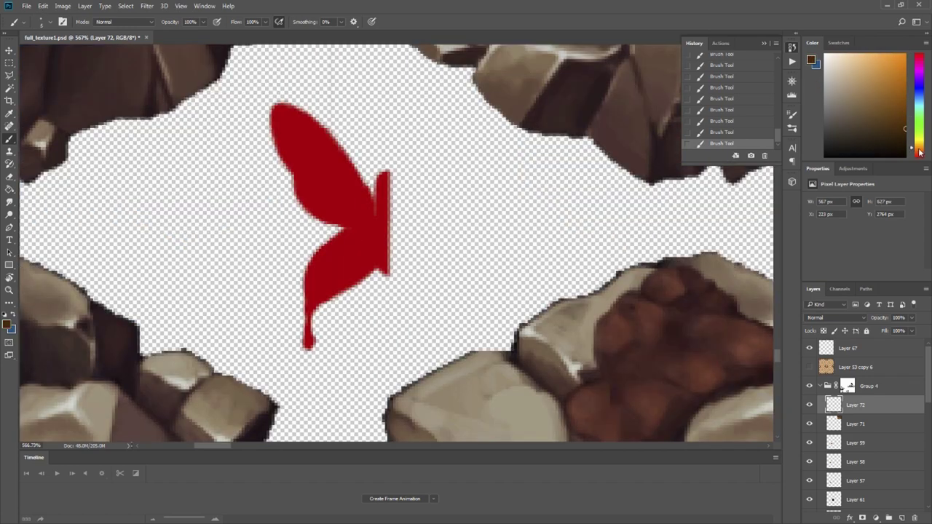
Shade the red butterfly on Layer 72 with dark red wing edges, a brown body and orange wing centres.
drag(364, 277, 331, 299)
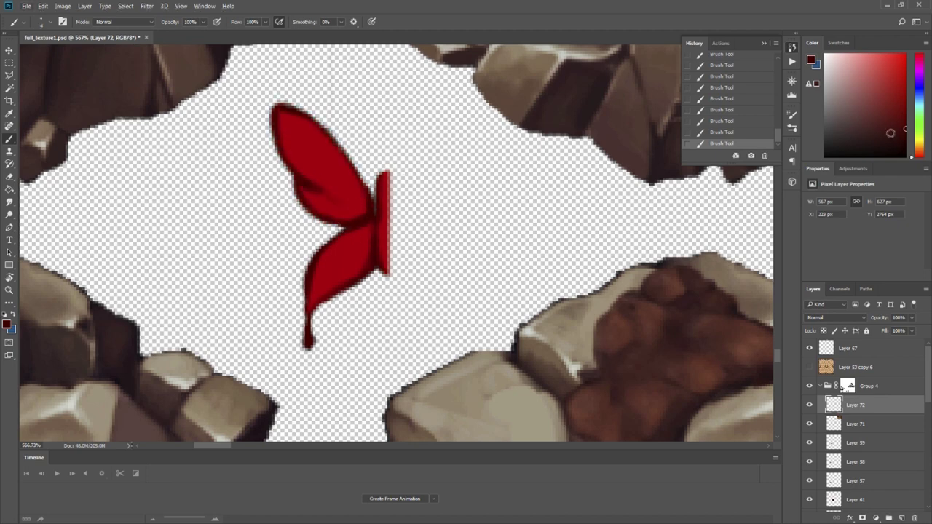
click(919, 147)
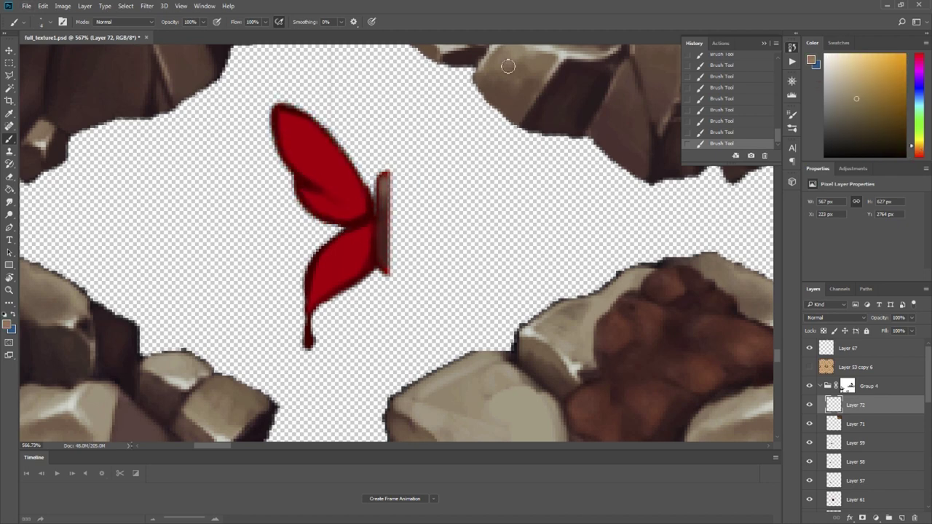
click(919, 150)
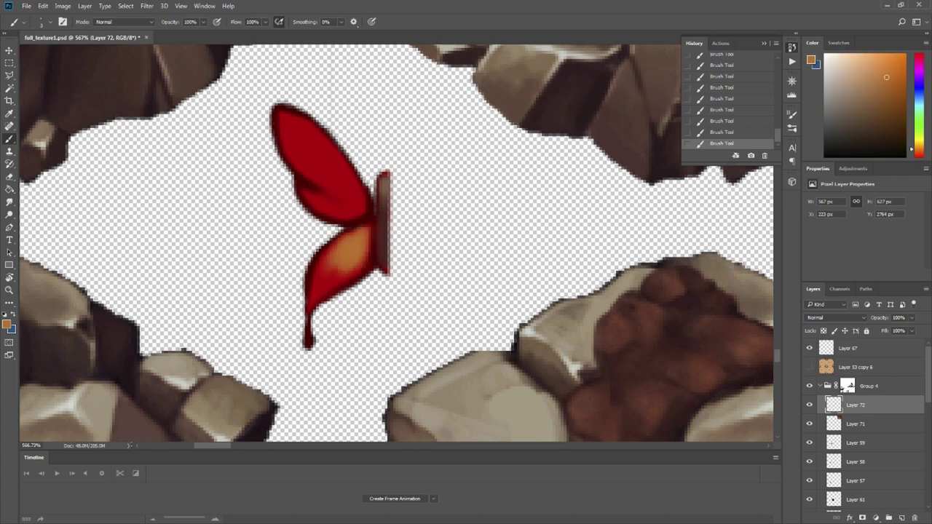
alt+click(293, 139)
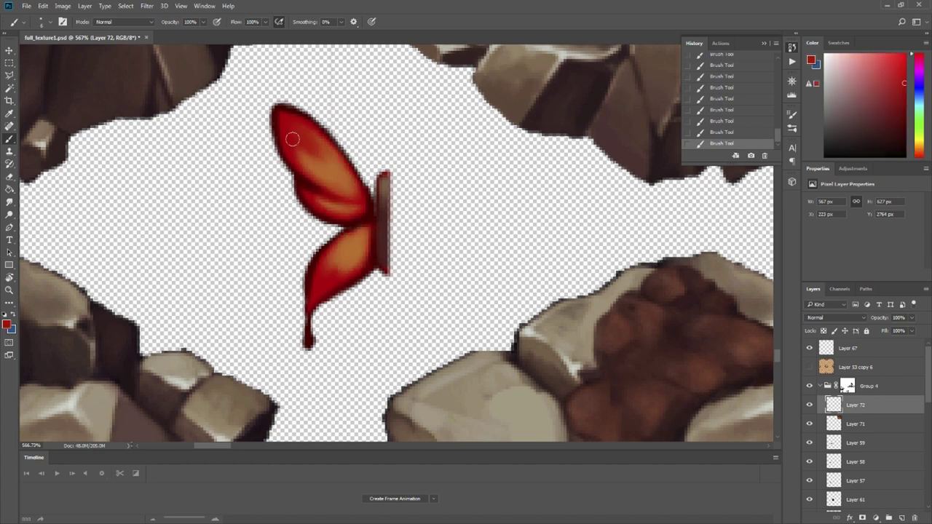
Paint golden-yellow highlights on the upper and lower wings of the red butterfly.
click(919, 150)
click(904, 54)
click(919, 144)
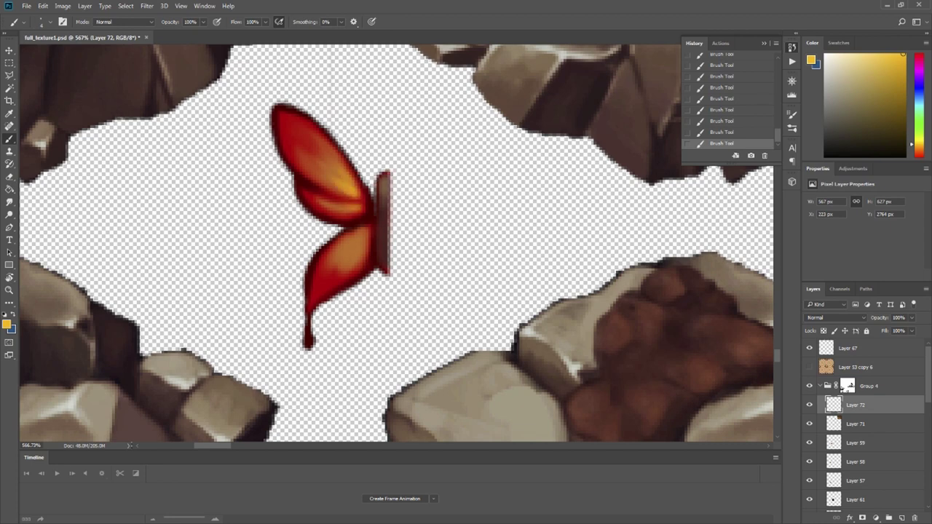
alt+click(320, 297)
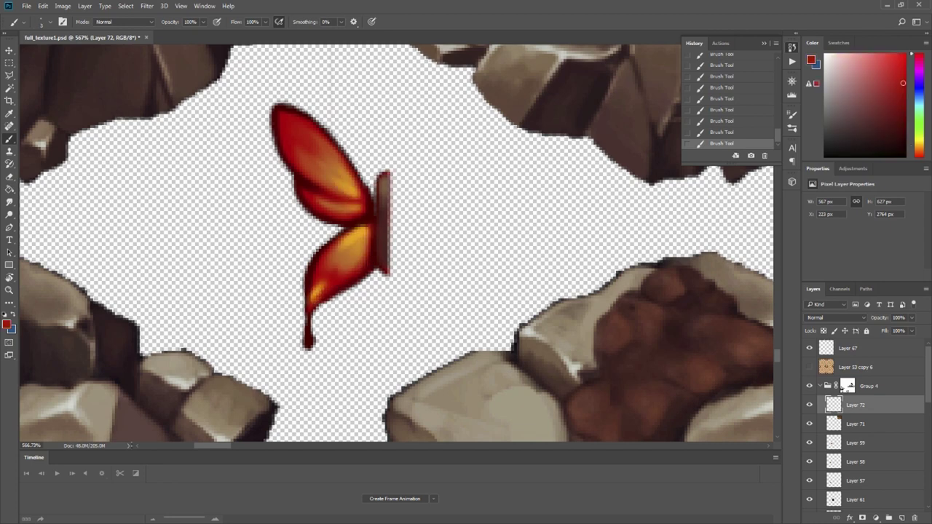
Blend the red butterfly's wings and lower tail using tones sampled from the painted wings.
alt+click(349, 257)
drag(333, 274, 324, 278)
alt+click(343, 261)
alt+click(319, 291)
alt+click(331, 166)
drag(309, 338, 309, 345)
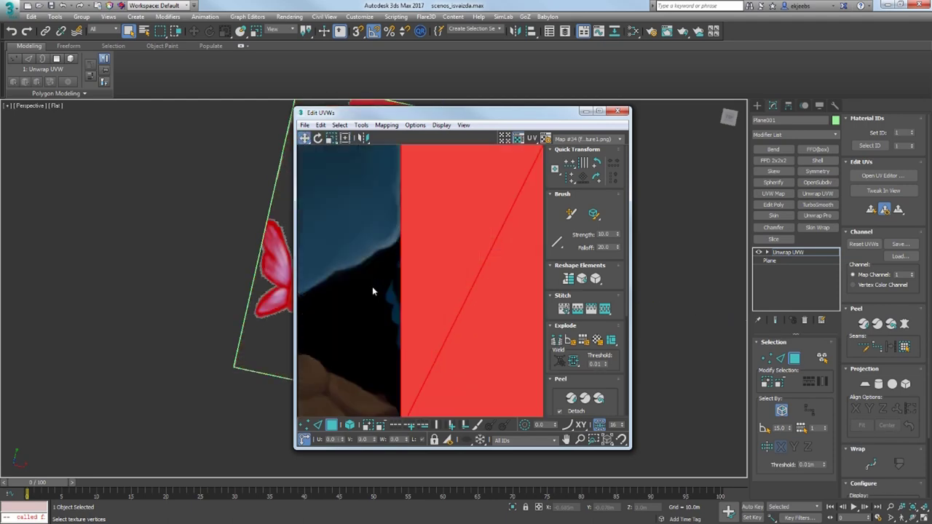
In 3ds Max, fit the plane's UV faces over the blue butterfly in the texture and close the UV editor.
scroll(408, 310, down, 3)
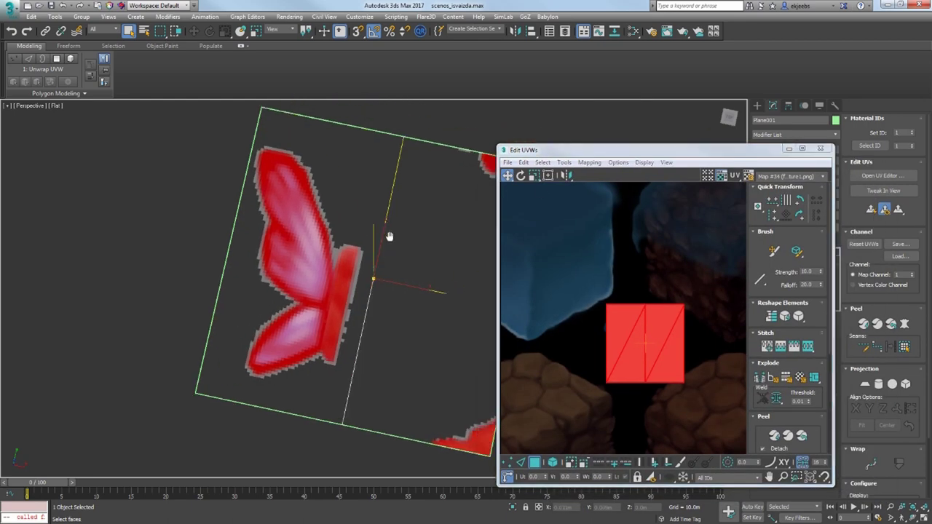
scroll(390, 237, down, 3)
key(r)
drag(632, 327, 626, 347)
key(w)
click(821, 149)
Convert the unwrapped butterfly plane to an Editable Poly.
right_click(383, 281)
mouse_move(419, 385)
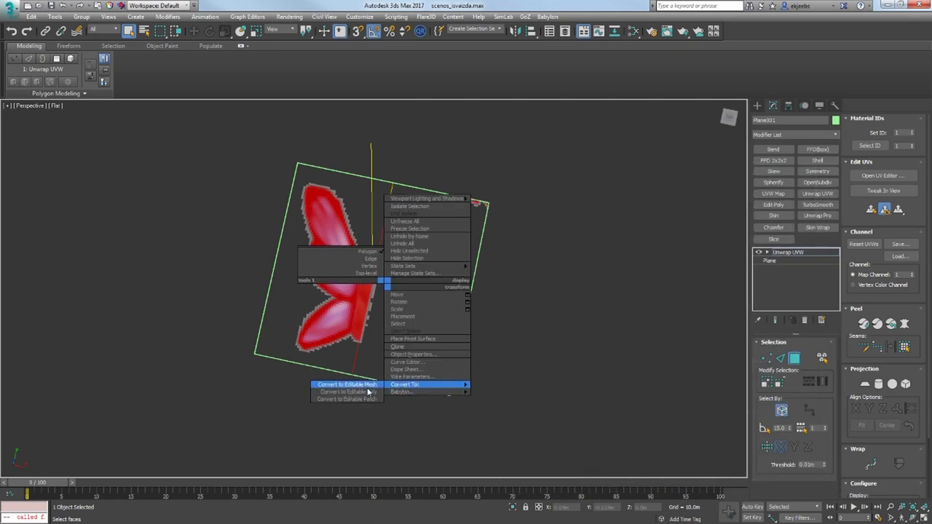
click(370, 391)
click(568, 364)
Delete the half of the plane that does not carry the butterfly wing.
click(365, 292)
key(4)
key(ctrl+a)
click(455, 291)
key(Delete)
alt+middle_drag(456, 291, 469, 251)
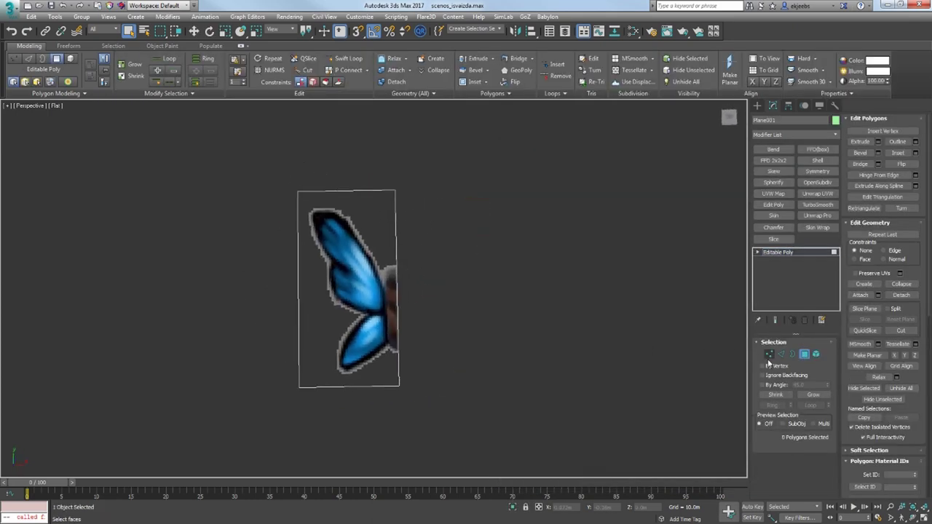
Clone the blue wing plane along the X axis to place a copy beside the original.
click(769, 355)
click(348, 58)
key(1)
shift+drag(430, 284, 620, 283)
click(477, 318)
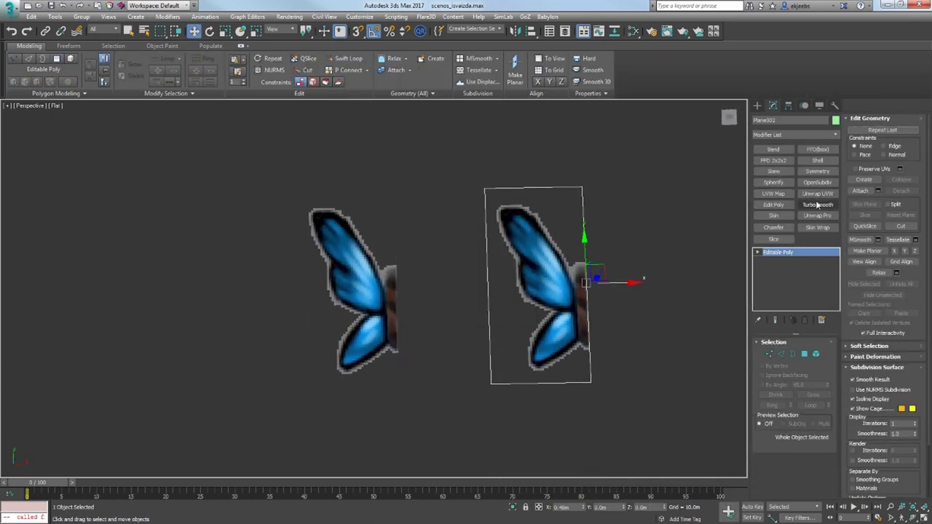
Add an Unwrap UVW modifier to the cloned plane and select its UV faces in the UV editor.
click(818, 194)
click(874, 175)
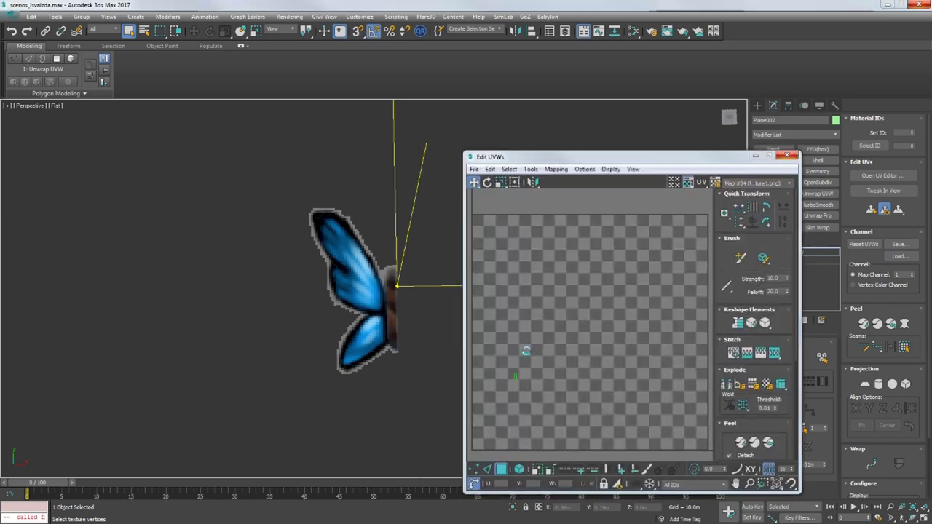
middle_drag(515, 377, 574, 332)
scroll(573, 333, up, 10)
drag(638, 157, 711, 109)
click(649, 278)
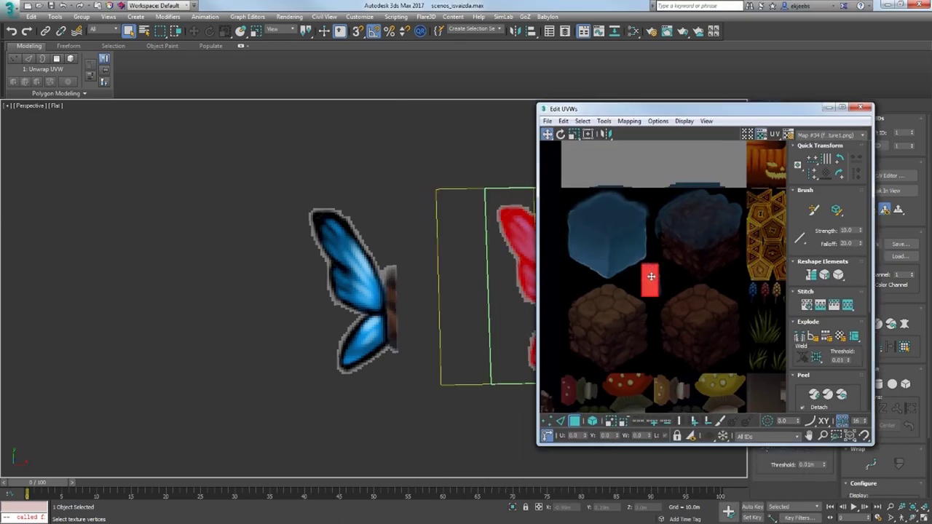
Move the clone's UV faces onto the red butterfly in the texture, fit them and close the UV editor.
drag(648, 278, 559, 393)
middle_drag(559, 393, 770, 238)
drag(770, 238, 677, 309)
drag(682, 110, 278, 110)
scroll(291, 338, up, 10)
drag(236, 242, 248, 252)
key(r)
click(456, 107)
Convert the red butterfly plane to an Editable Poly.
right_click(579, 247)
mouse_move(645, 356)
click(558, 363)
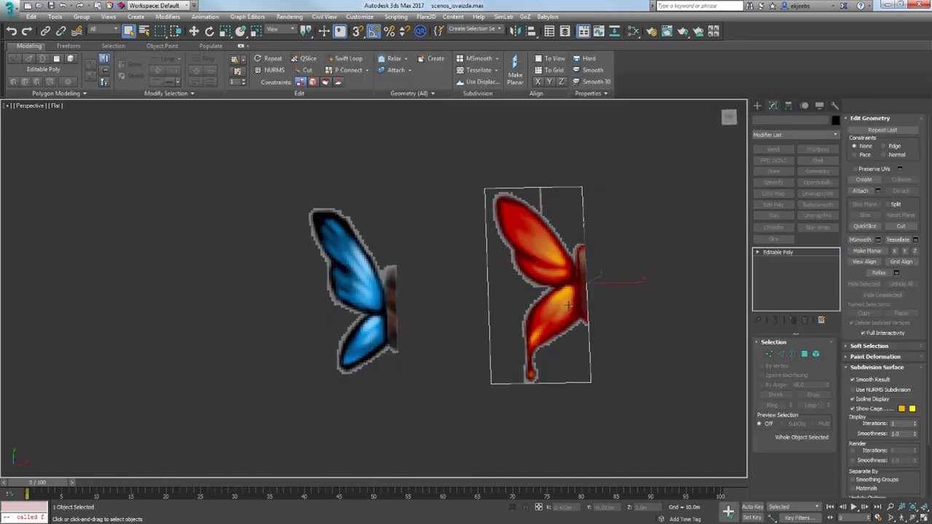
Insert an edge on the blue butterfly plane along the boundary between the wing and the body.
click(400, 298)
alt+middle_drag(437, 291, 437, 231)
scroll(400, 300, up, 5)
key(alt+1)
click(439, 229)
key(w)
alt+middle_drag(499, 180, 488, 233)
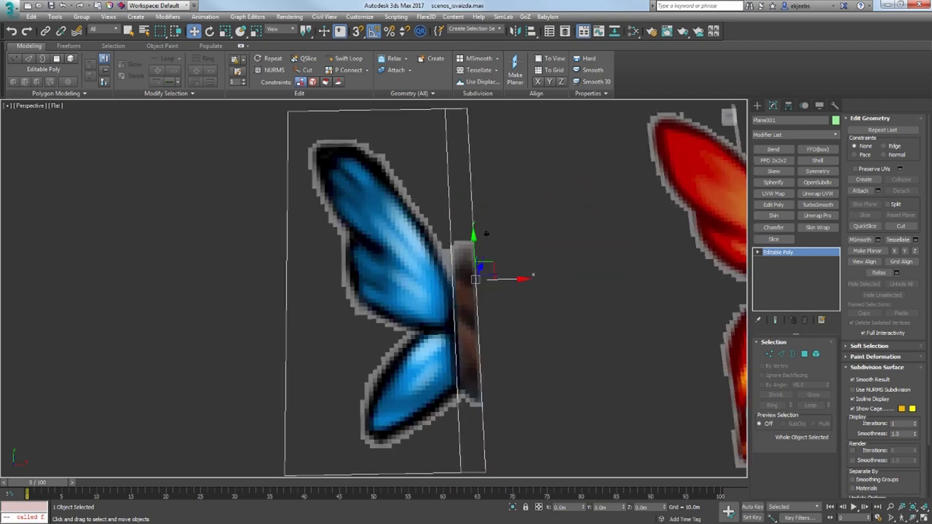
Detach the body strip from the blue butterfly plane as a separate object.
scroll(490, 232, down, 5)
key(4)
click(476, 251)
key(alt+d)
click(505, 275)
key(4)
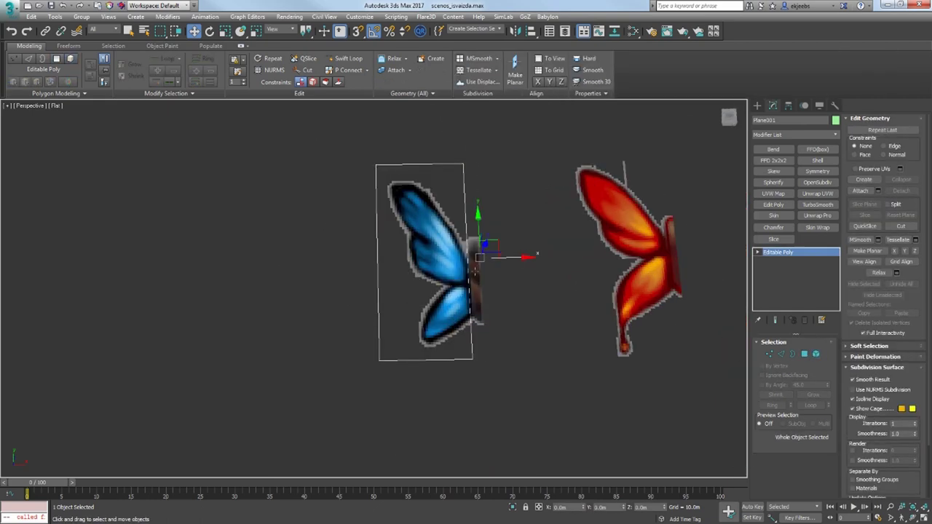
Trim the blue wing plane close to the wing by inserting edges and deleting the empty border polygons.
alt+middle_drag(502, 274, 483, 264)
click(476, 271)
click(446, 266)
key(alt+1)
key(4)
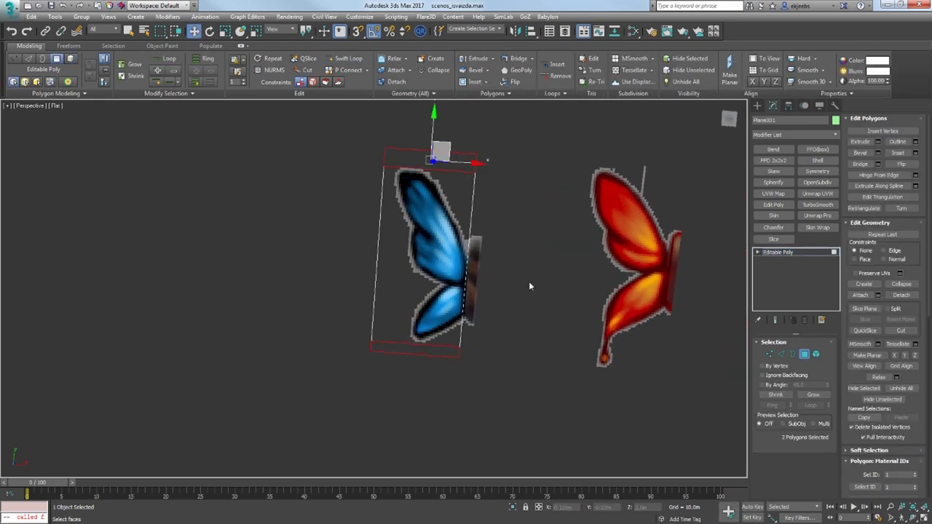
click(404, 343)
click(438, 256)
key(Delete)
key(4)
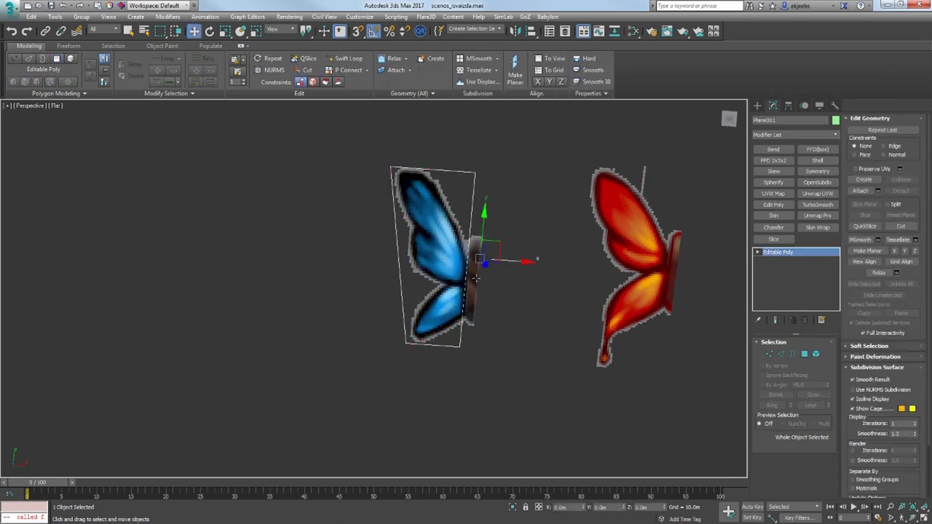
Cut the detached body strip diagonally at both ends of the painted body.
click(475, 266)
alt+middle_drag(475, 265, 464, 245)
key(alt+c)
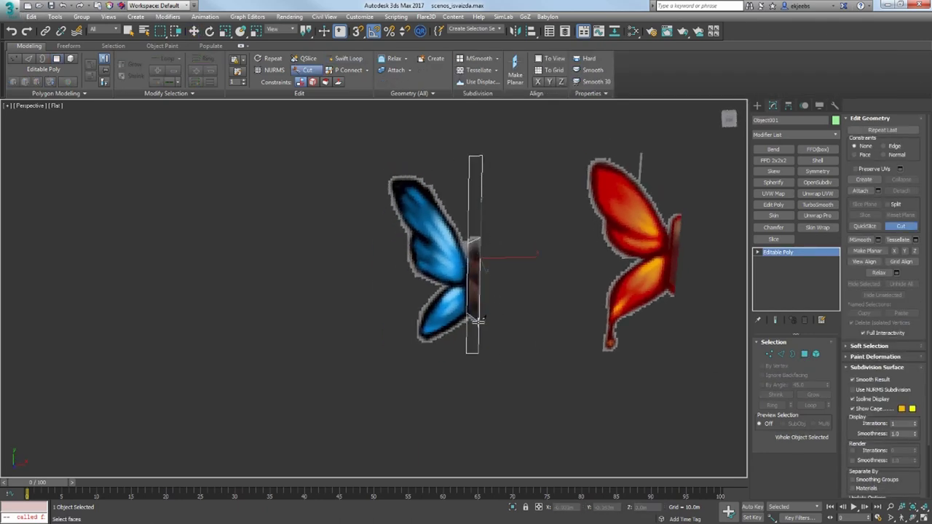
click(478, 322)
scroll(477, 292, up, 5)
click(818, 171)
alt+middle_drag(456, 320, 426, 257)
click(804, 320)
Raise the body strip's centre edge to give the body some height.
click(781, 355)
click(399, 316)
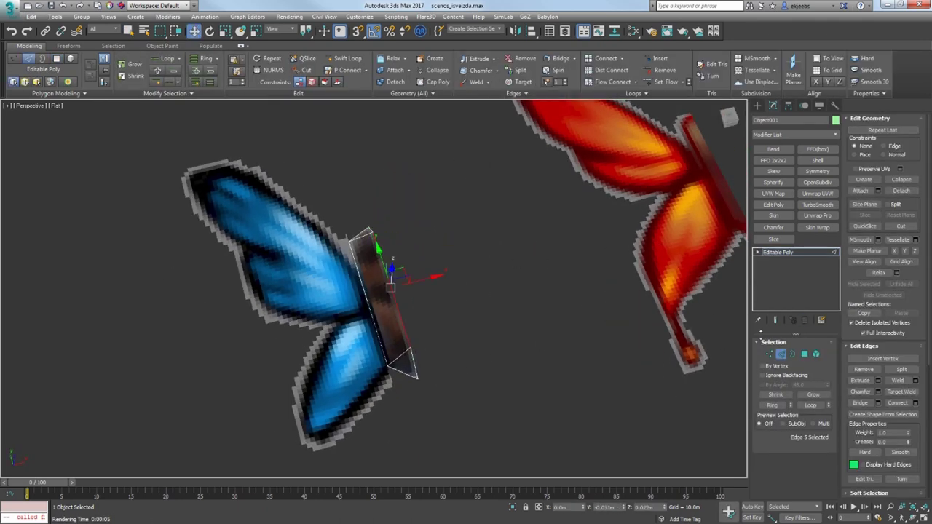
click(781, 355)
Add an Unwrap UVW modifier to the body and adjust the UV edges at both of its ends.
click(818, 194)
click(884, 177)
drag(43, 151, 831, 146)
middle_drag(766, 268, 699, 328)
scroll(641, 379, up, 8)
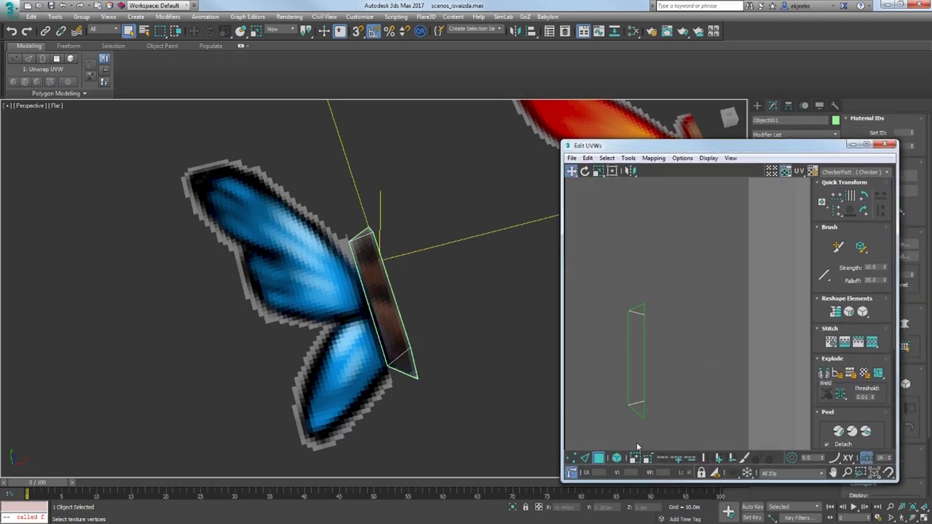
key(2)
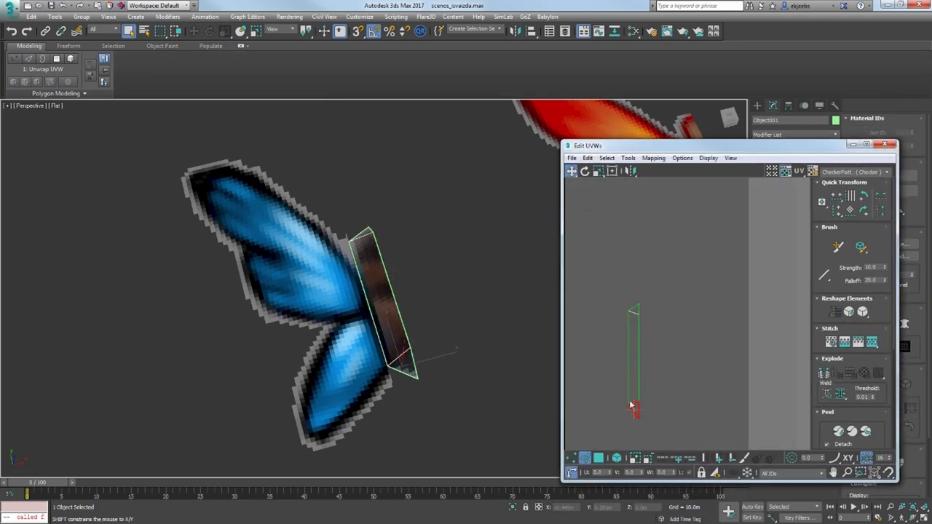
click(635, 313)
Convert the unwrapped butterfly body to an Editable Poly.
alt+middle_drag(379, 254, 435, 273)
right_click(434, 272)
mouse_move(448, 374)
click(418, 383)
Mirror the blue butterfly half into a complete butterfly with the Symmetry modifier.
click(816, 173)
click(777, 371)
right_click(823, 406)
alt+middle_drag(552, 314, 548, 233)
click(817, 172)
click(808, 361)
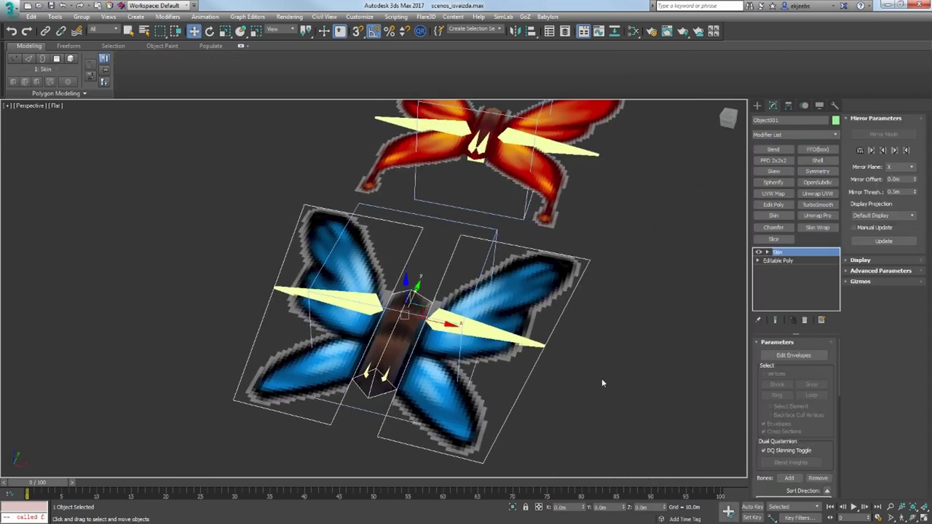
Edit the Skin envelopes and paint one blue wing's corner vertices fully onto that wing's bone.
click(794, 355)
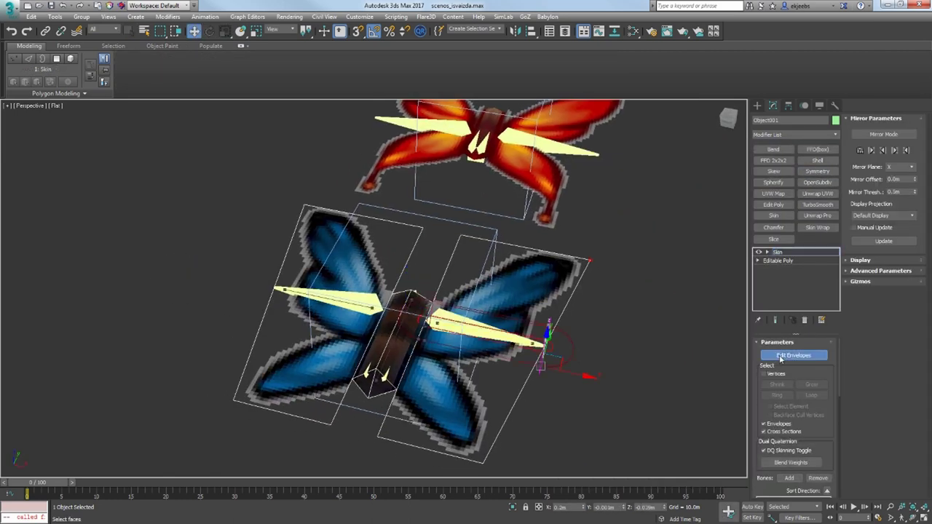
scroll(796, 464, down, 10)
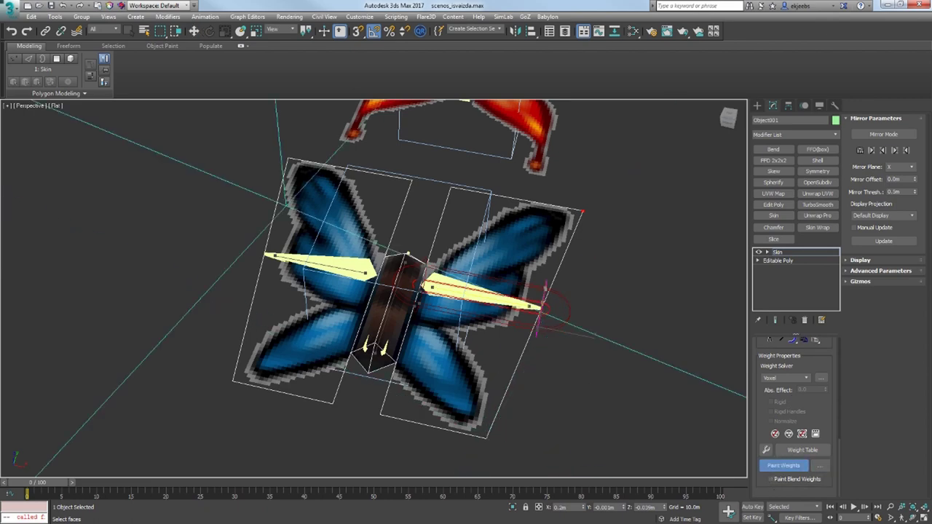
click(486, 439)
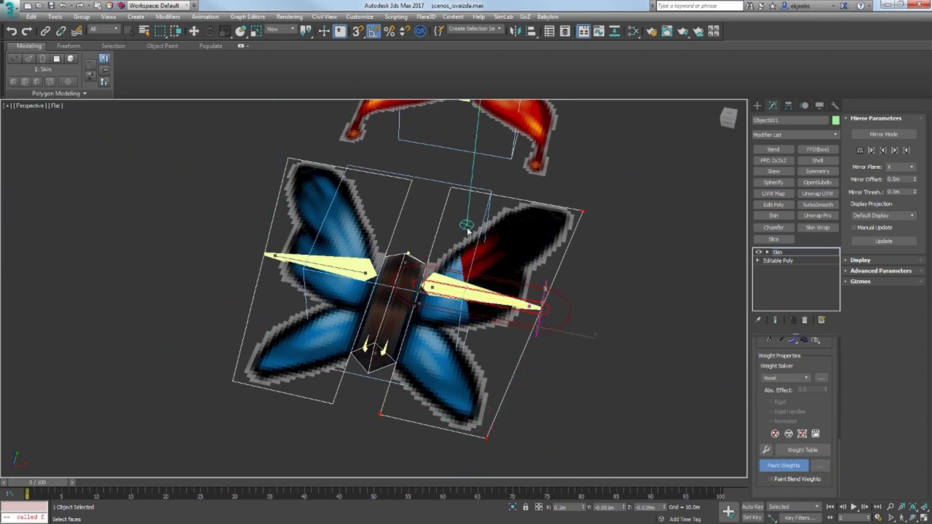
click(453, 192)
middle_drag(475, 221, 507, 236)
click(785, 466)
Select the opposite wing's bone, paint that wing's corner vertices onto it, and finish editing the blue butterfly's envelopes.
click(427, 320)
click(375, 284)
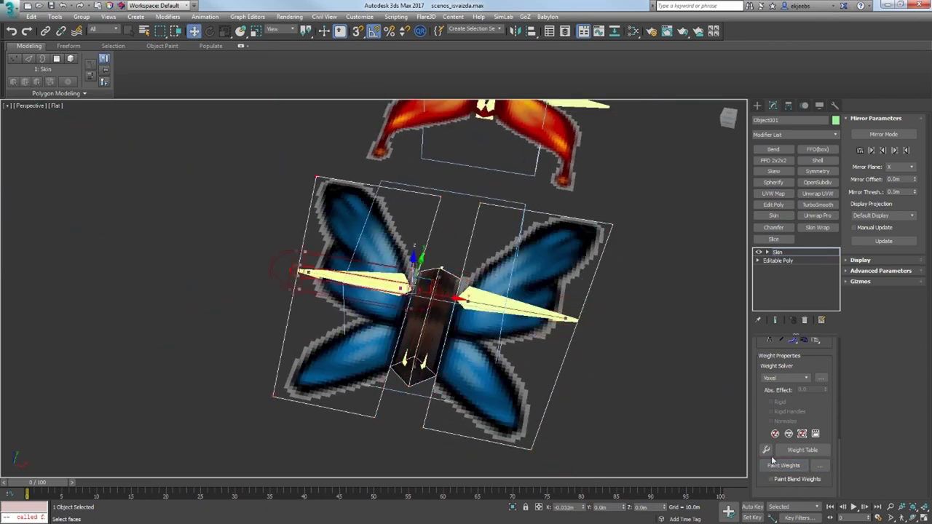
click(437, 203)
drag(372, 413, 276, 395)
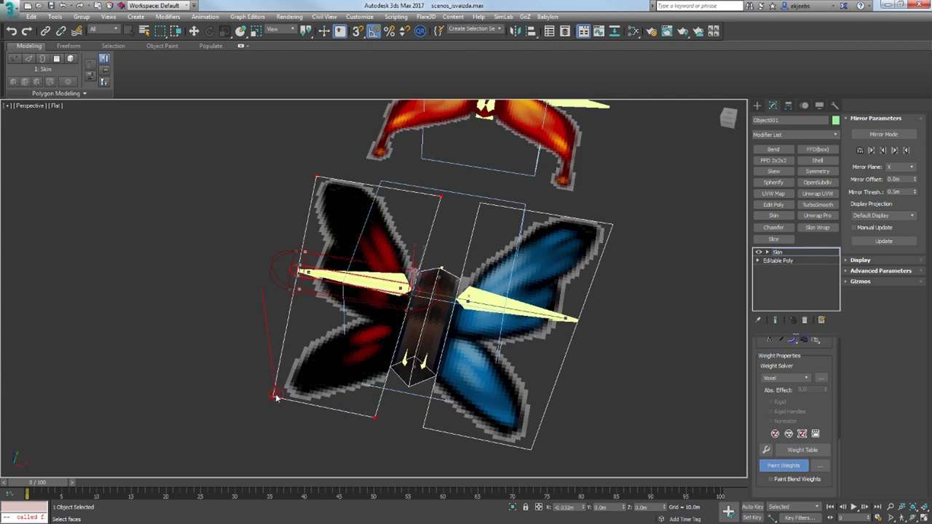
click(766, 468)
click(777, 252)
Test the blue butterfly's skinning by rotating a wing bone, and undo the rotation.
click(502, 302)
key(e)
drag(482, 274, 460, 265)
key(ctrl+z)
Select the red butterfly's wing mesh and start attaching the other mesh parts to it.
alt+middle_drag(463, 265, 423, 272)
scroll(449, 218, down, 5)
scroll(449, 218, up, 3)
click(453, 226)
scroll(451, 221, up, 3)
middle_drag(452, 221, 327, 287)
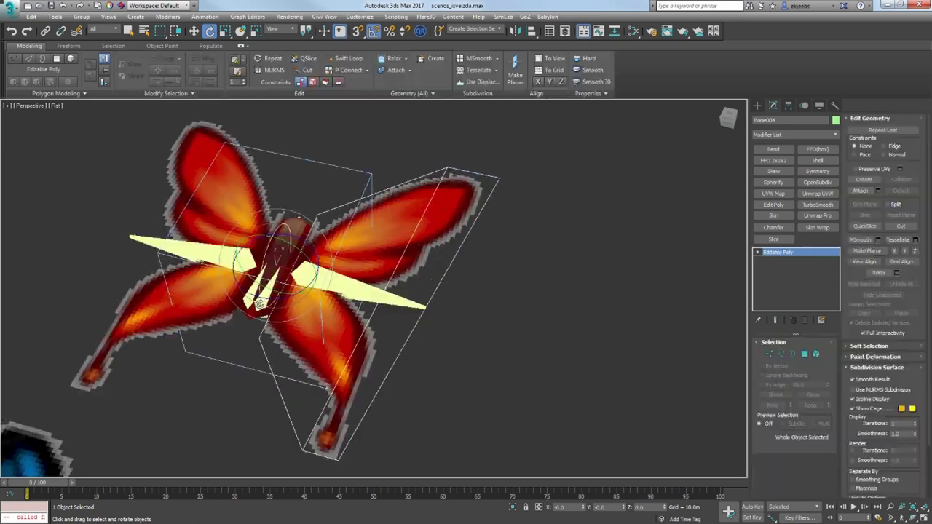
click(860, 191)
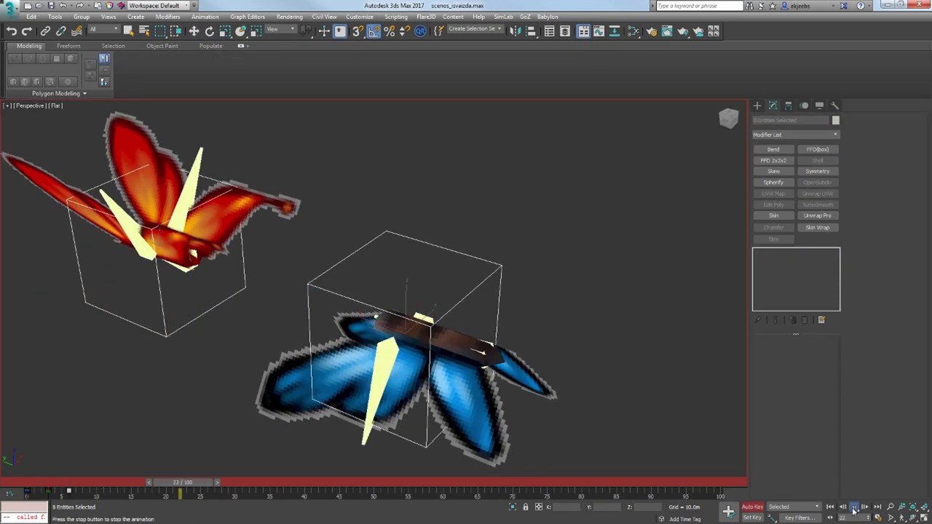
Play back the butterflies' wing-flap animation.
key(e)
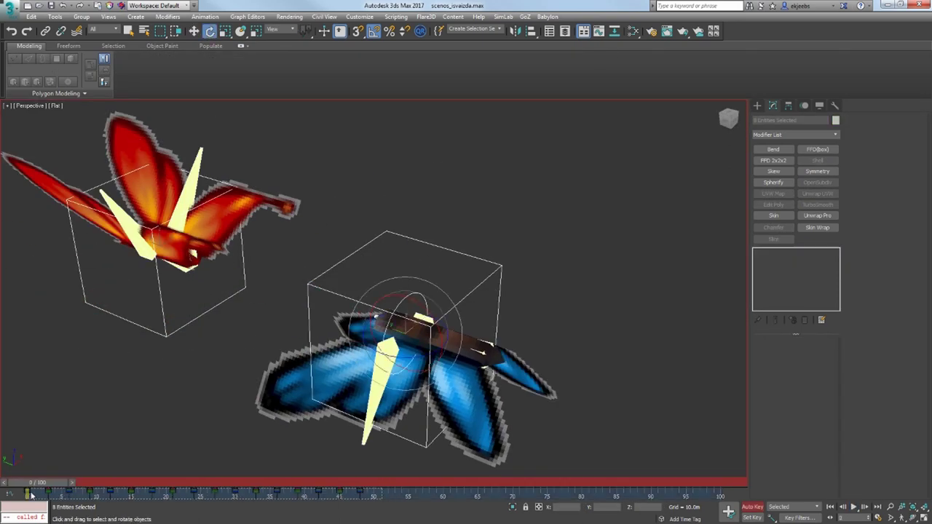
click(858, 507)
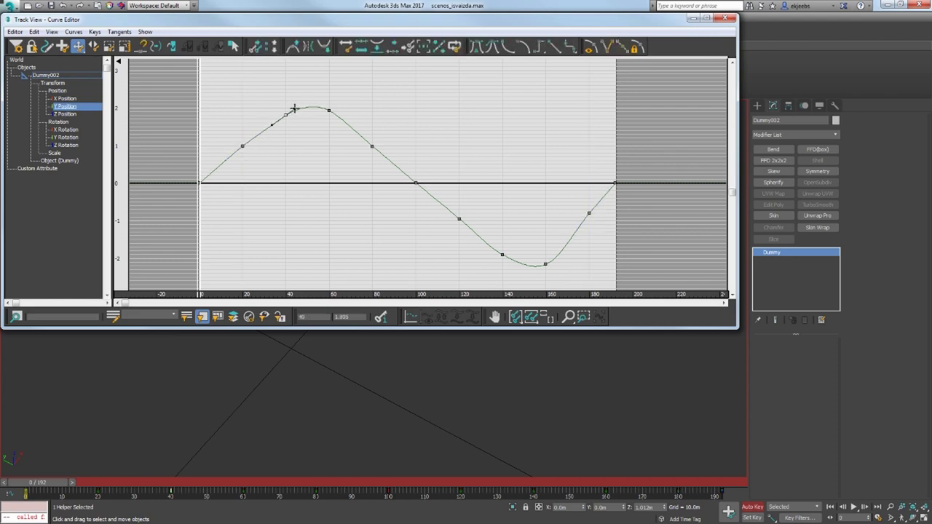
Even out the dummy's Y Position curve by adjusting the keys and tangents around its peak and its trough near frame 160.
click(328, 111)
drag(563, 269, 564, 270)
drag(545, 263, 545, 257)
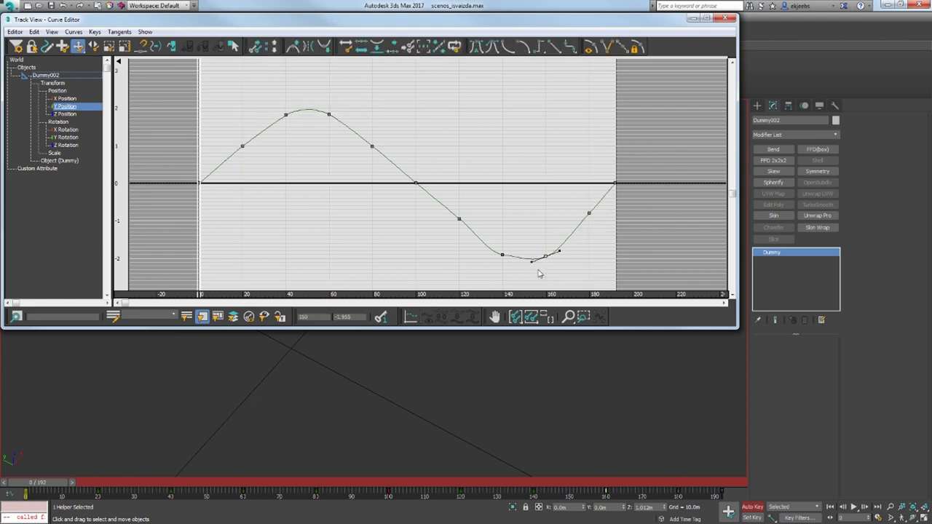
drag(487, 250, 560, 250)
click(574, 246)
click(546, 256)
click(345, 175)
Examine the dummy's Z Position, X Rotation and Z Rotation animation curves.
click(65, 115)
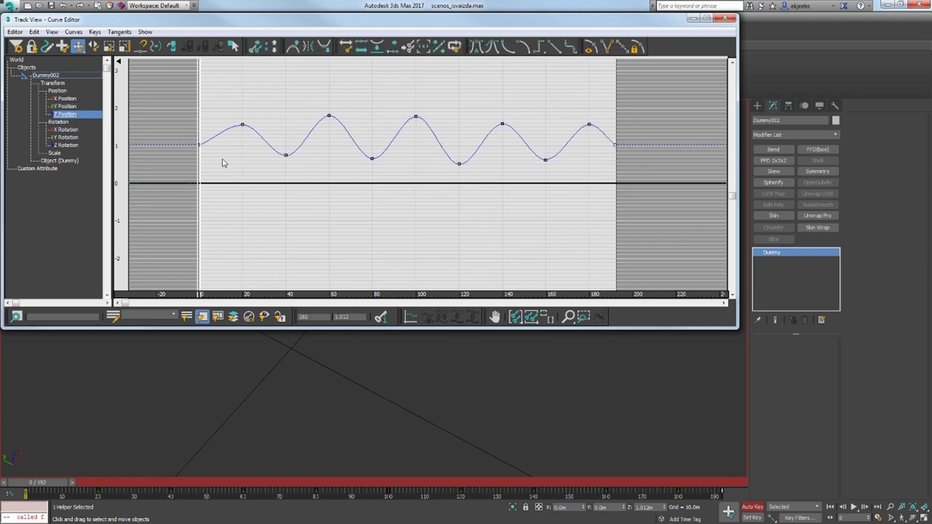
click(66, 130)
ctrl+alt+middle_drag(358, 182, 340, 244)
click(67, 147)
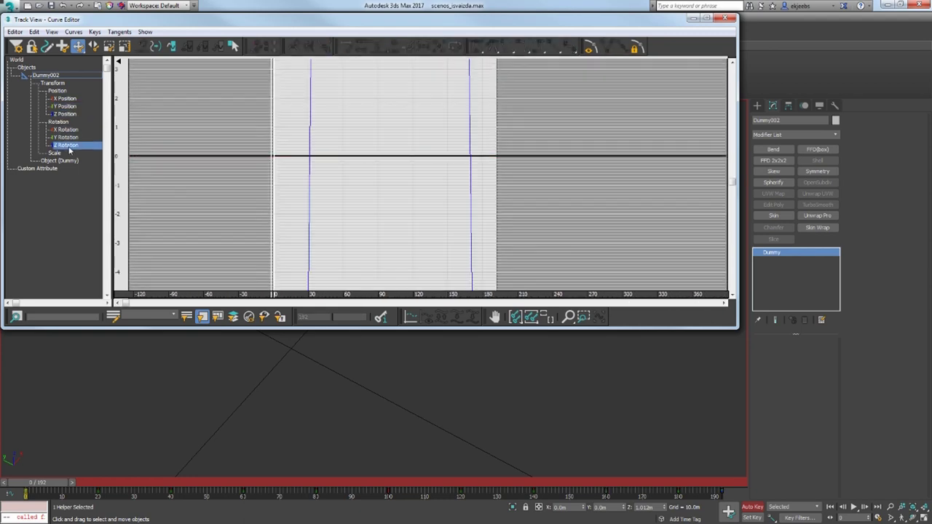
ctrl+alt+middle_drag(381, 104, 377, 208)
drag(420, 237, 420, 235)
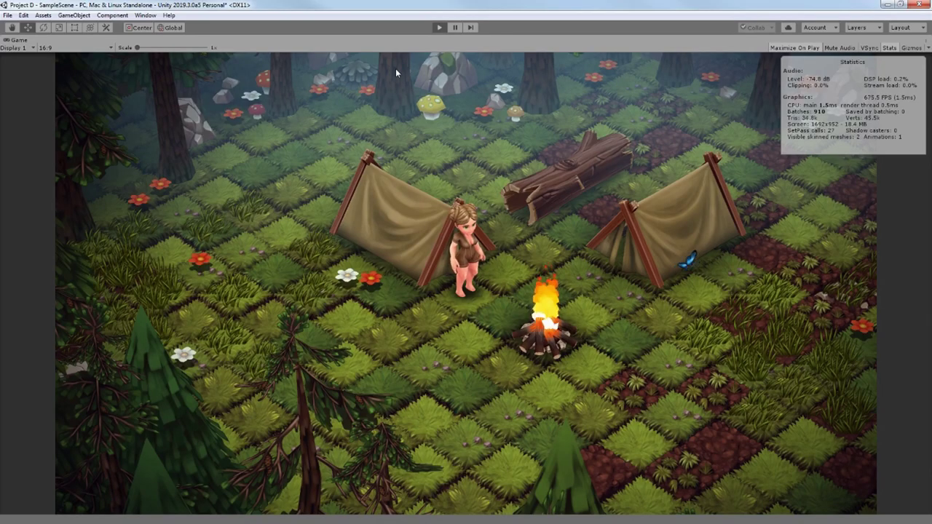
Switch to the Unity game and walk the character around the forest to view the animated blue and red butterflies.
click(749, 339)
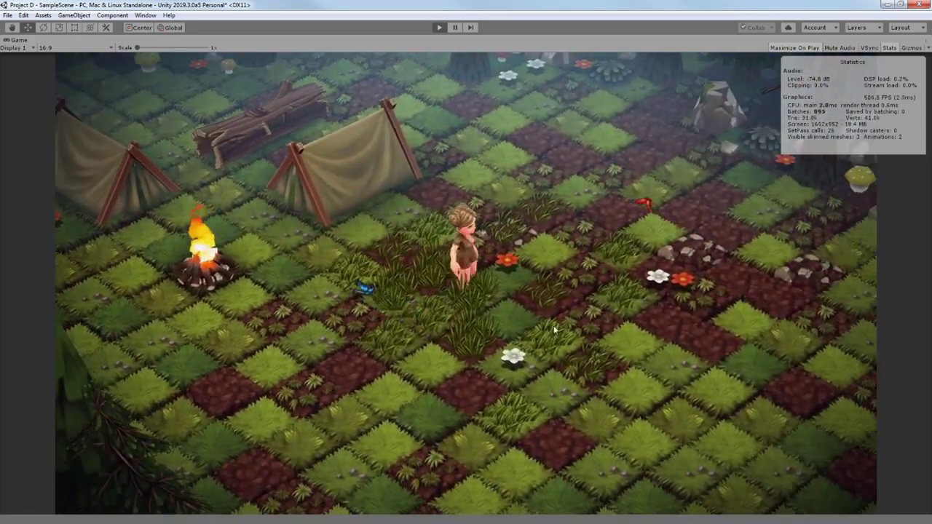
click(554, 325)
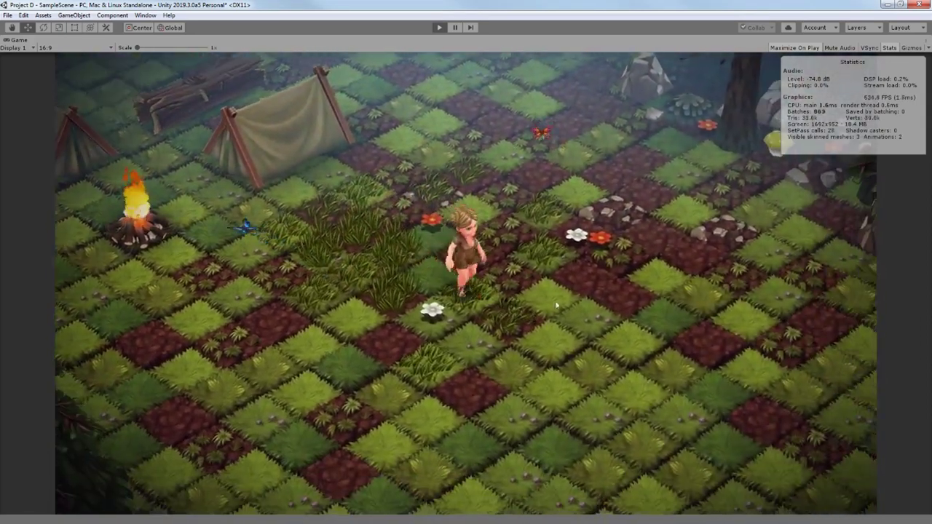
click(415, 252)
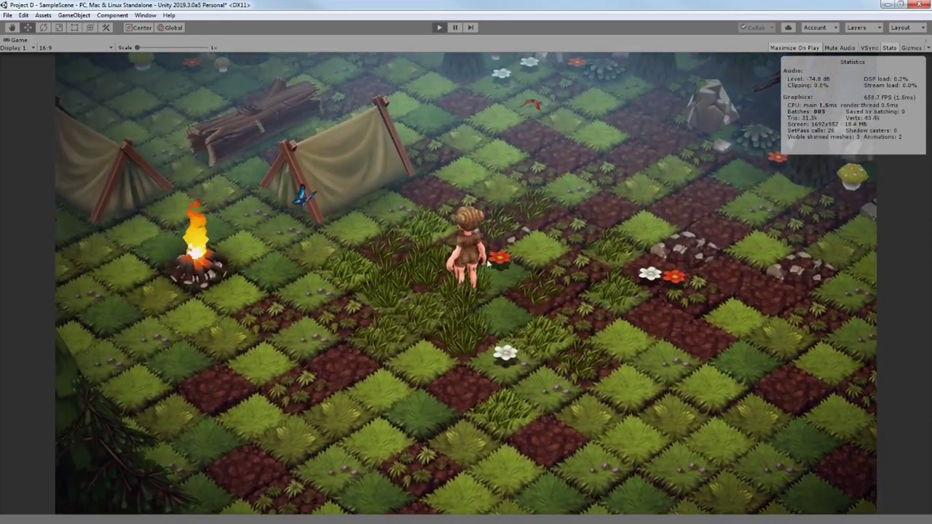
click(514, 251)
click(583, 264)
mouse_move(582, 263)
mouse_down()
mouse_move(598, 261)
mouse_move(562, 330)
mouse_move(487, 370)
mouse_move(376, 346)
mouse_move(666, 345)
mouse_move(740, 297)
mouse_move(726, 282)
mouse_move(626, 280)
mouse_move(494, 313)
mouse_up()
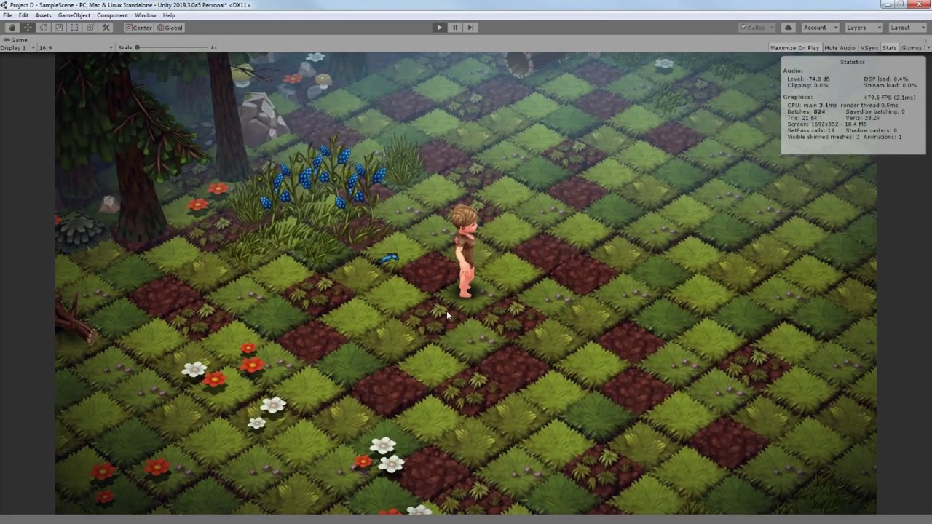
mouse_move(430, 316)
mouse_down()
mouse_move(394, 374)
mouse_move(467, 388)
mouse_up()
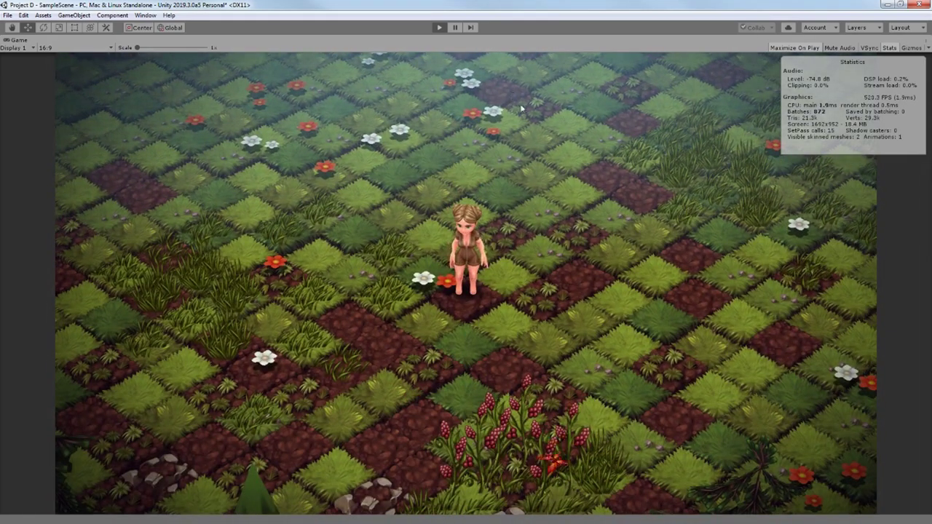
click(439, 28)
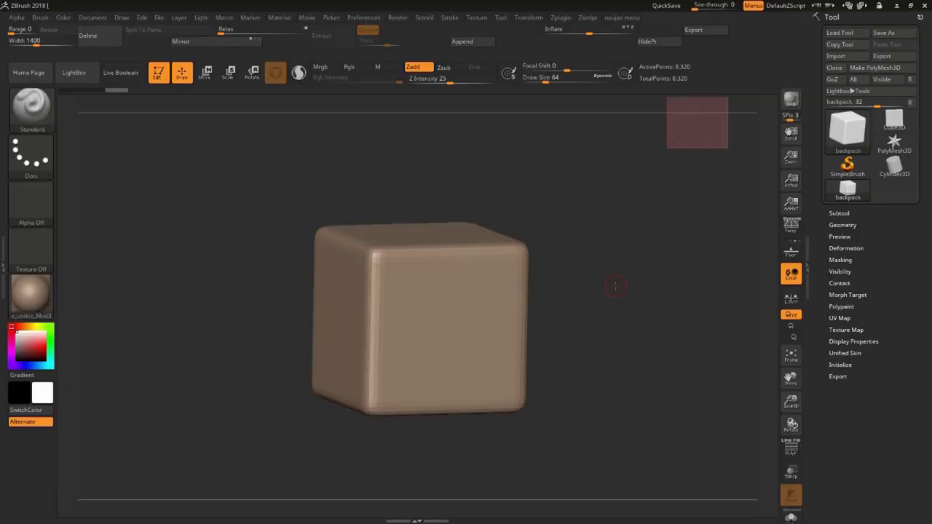
Switch to ZBrush and convert the rounded backpack cube to a PolyMesh3D so it can be sculpted.
drag(614, 285, 604, 231)
click(482, 212)
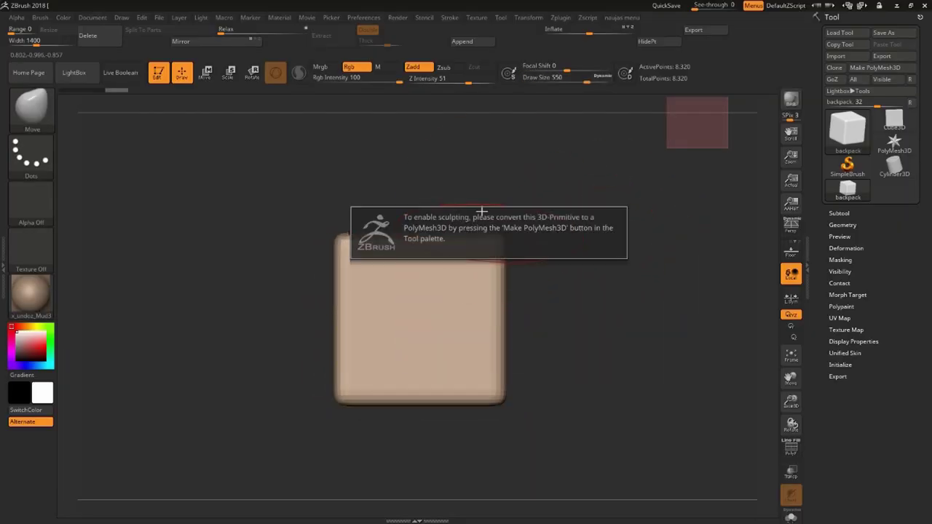
click(875, 67)
Sculpt the cube into a tapered backpack body with the Move, ClayBuildup and Smooth brushes.
drag(543, 222, 513, 177)
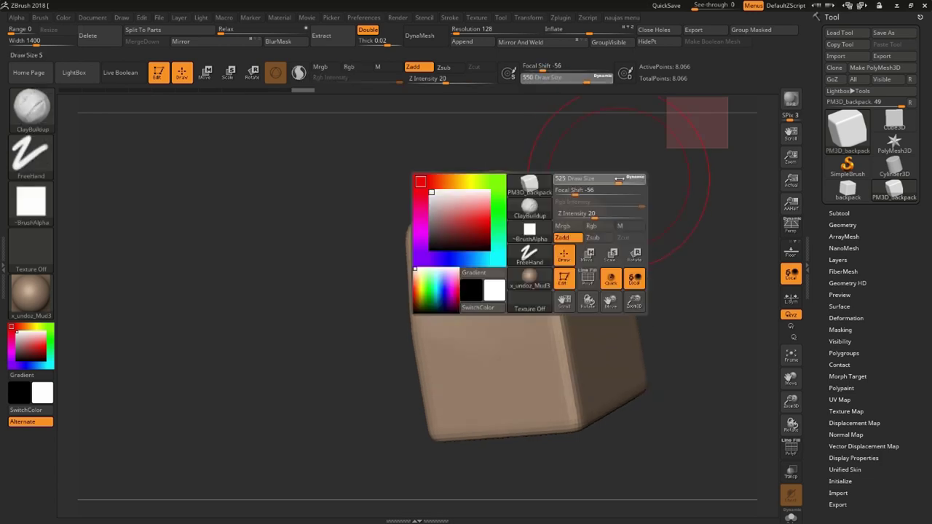
drag(524, 233, 550, 186)
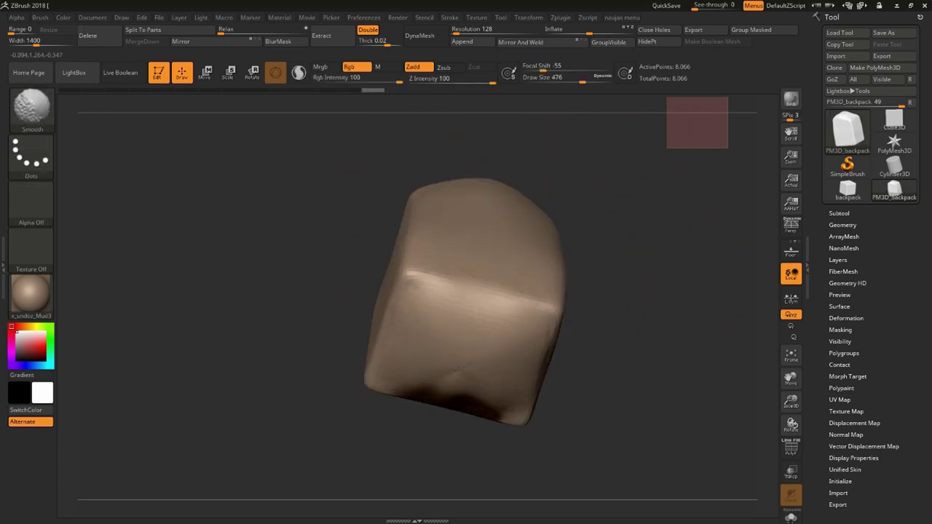
drag(626, 306, 604, 255)
key(space)
mouse_move(612, 250)
mouse_down()
mouse_move(599, 250)
mouse_move(626, 233)
mouse_move(573, 202)
mouse_move(389, 210)
mouse_move(405, 352)
mouse_up()
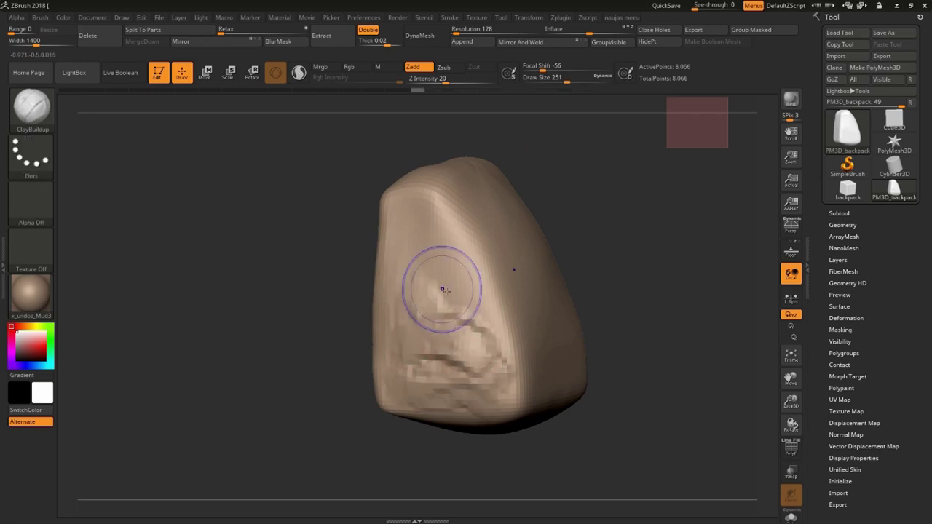
shift+drag(442, 290, 462, 357)
mouse_move(641, 219)
mouse_down()
mouse_move(620, 185)
mouse_move(589, 217)
mouse_move(568, 168)
mouse_up()
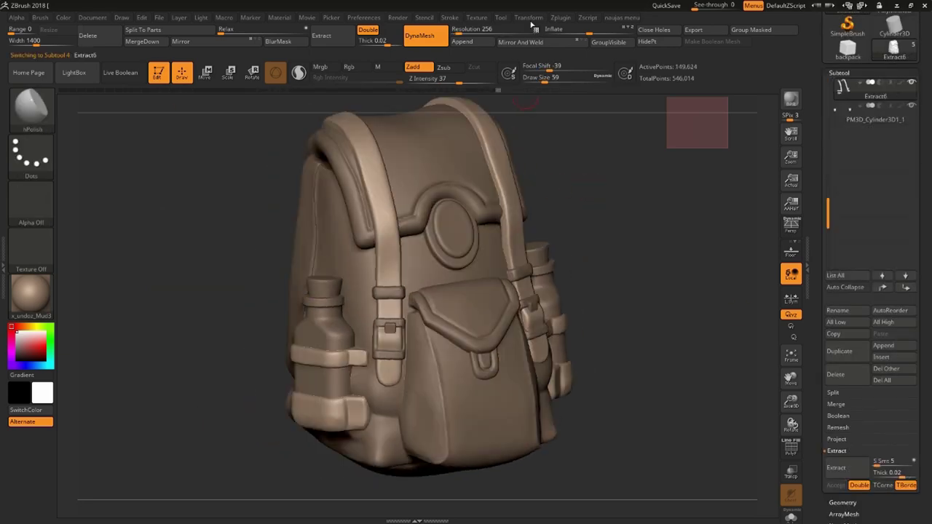
Decimate the Extract6 straps with Decimation Master, starting at 10%, and continue with the PM3D_backpack4 buckles subtool.
click(562, 17)
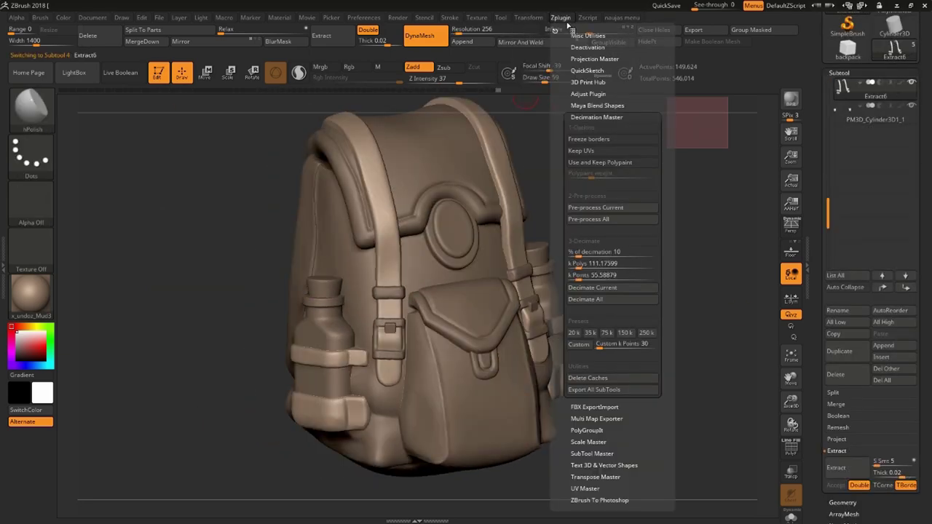
click(562, 19)
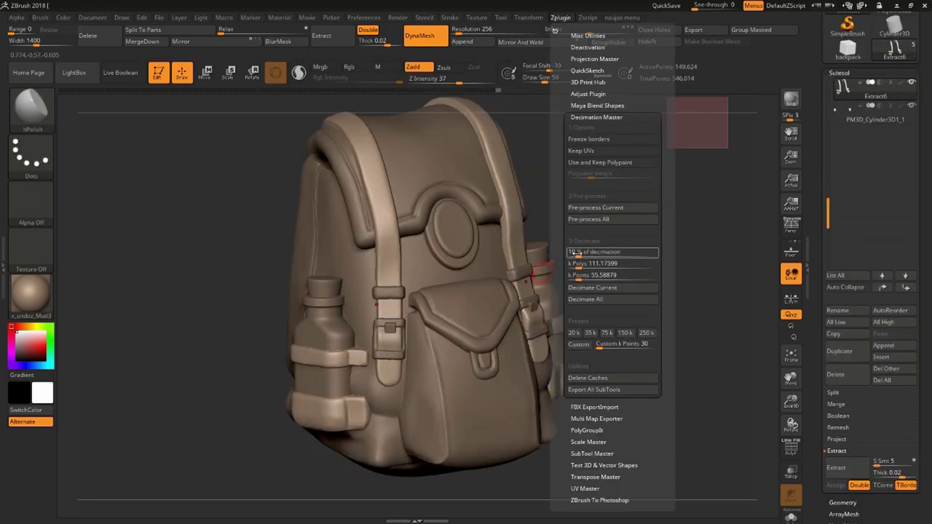
click(605, 288)
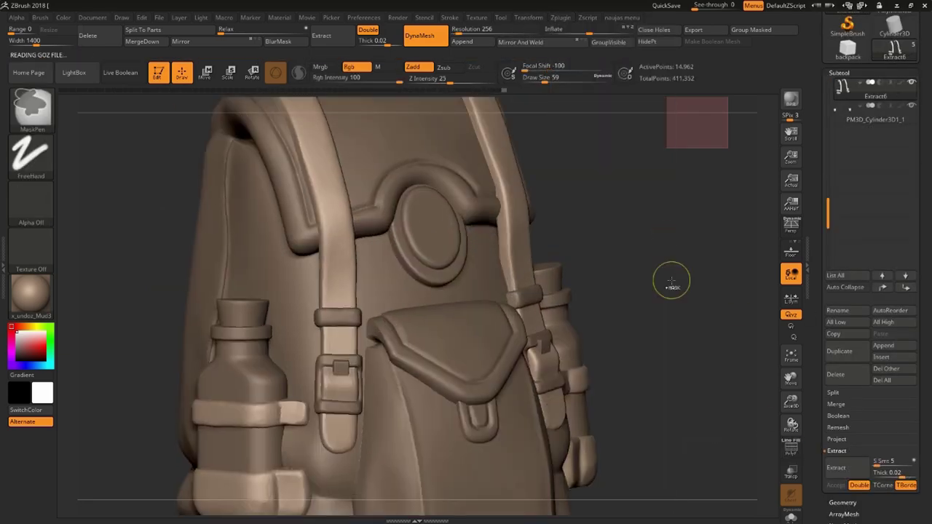
click(561, 17)
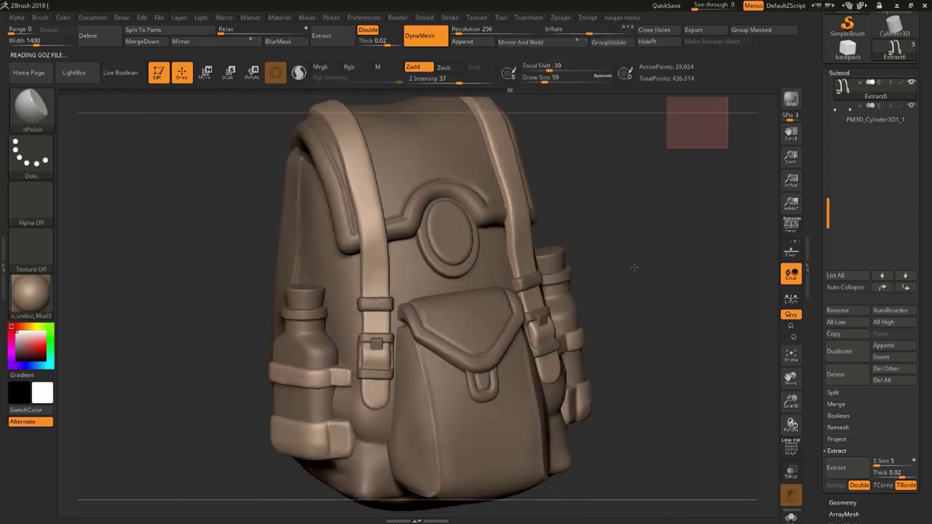
drag(605, 227, 625, 225)
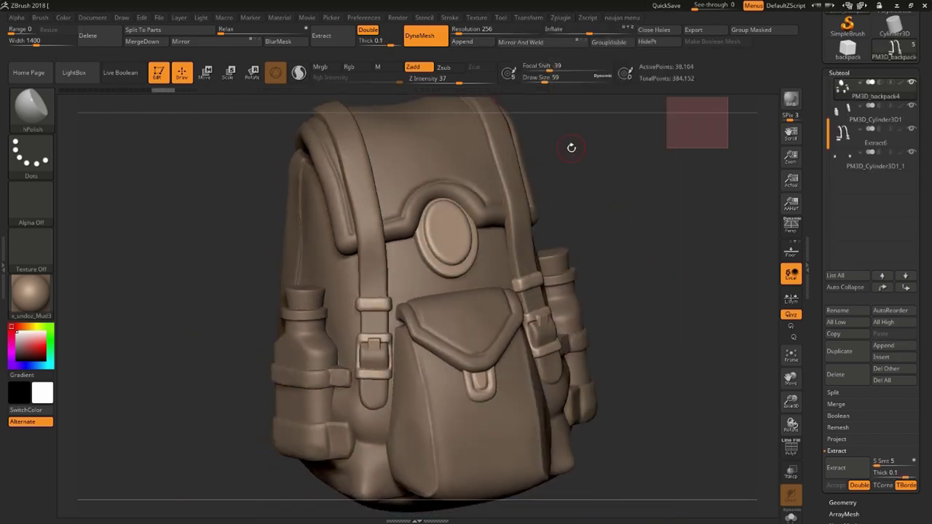
click(561, 17)
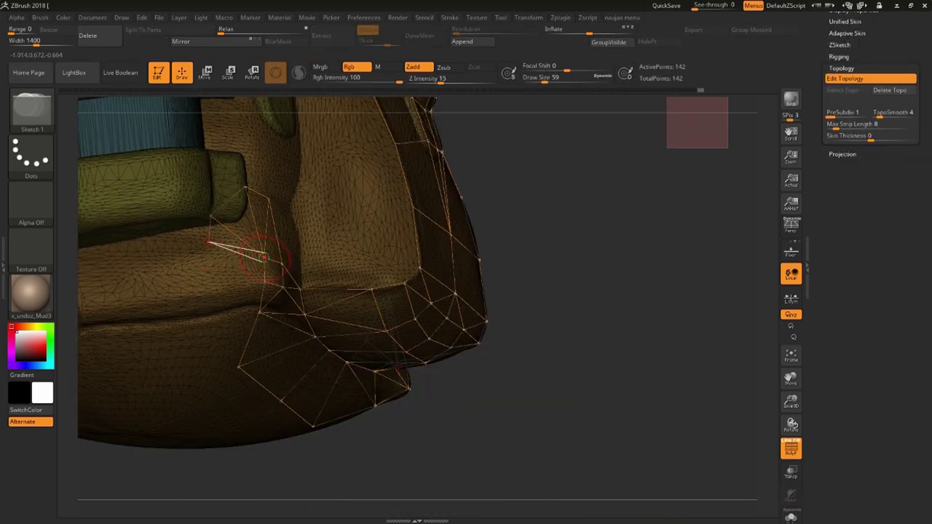
Draw low-poly retopology edges over the backpack's lower side beside the front pocket and bottle holder.
alt+drag(637, 167, 583, 306)
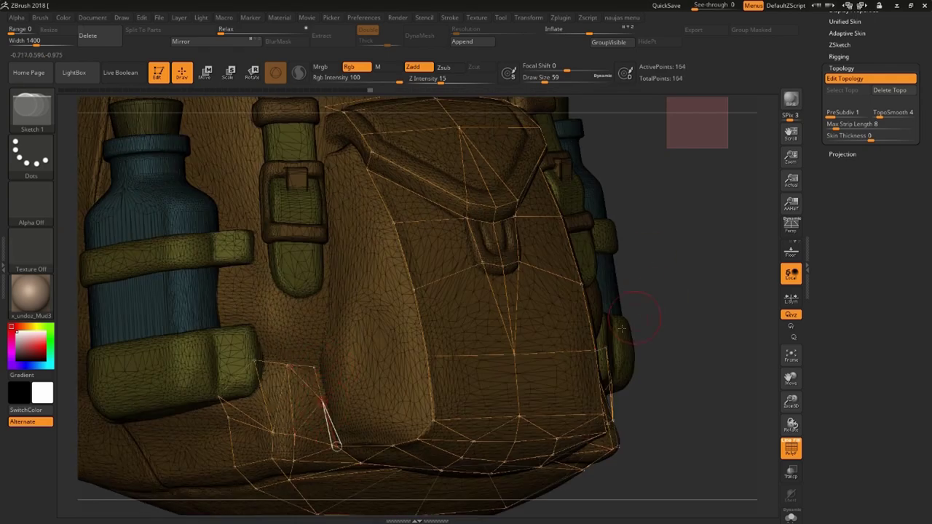
drag(621, 329, 351, 431)
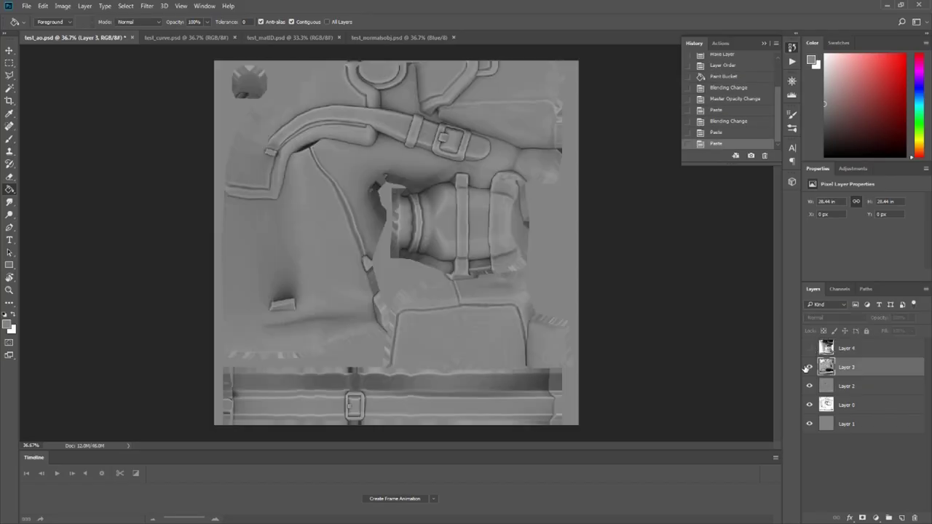
Switch to Photoshop, blend Layer 3 of test_ao.psd in Overlay mode at 50% opacity, and try another blending mode.
click(834, 317)
click(817, 413)
click(834, 318)
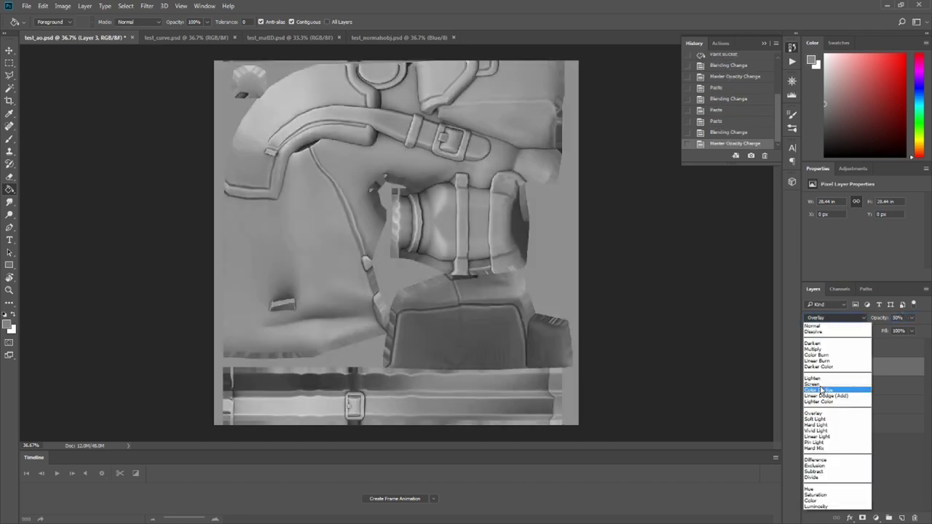
click(820, 386)
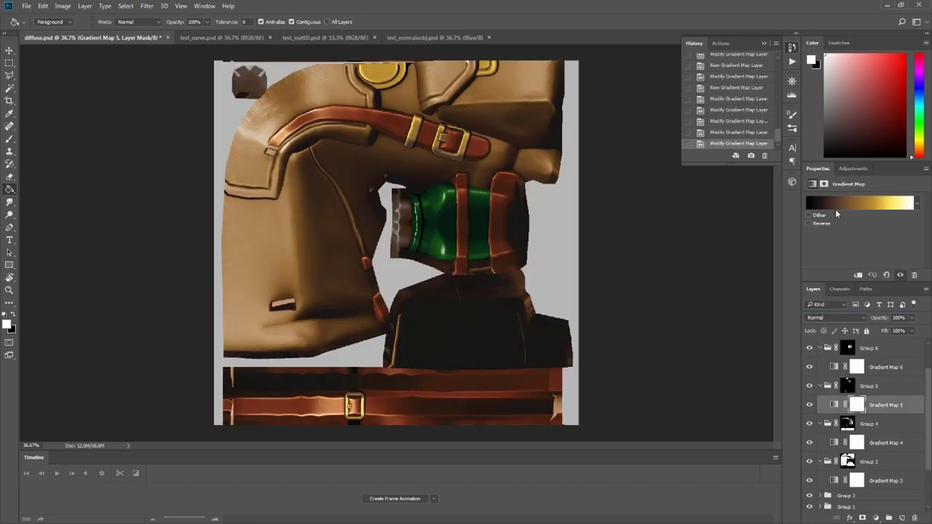
Open the gradient of Gradient Map 5 in diffuse.psd and one of its colour stops for editing.
click(838, 205)
double_click(844, 393)
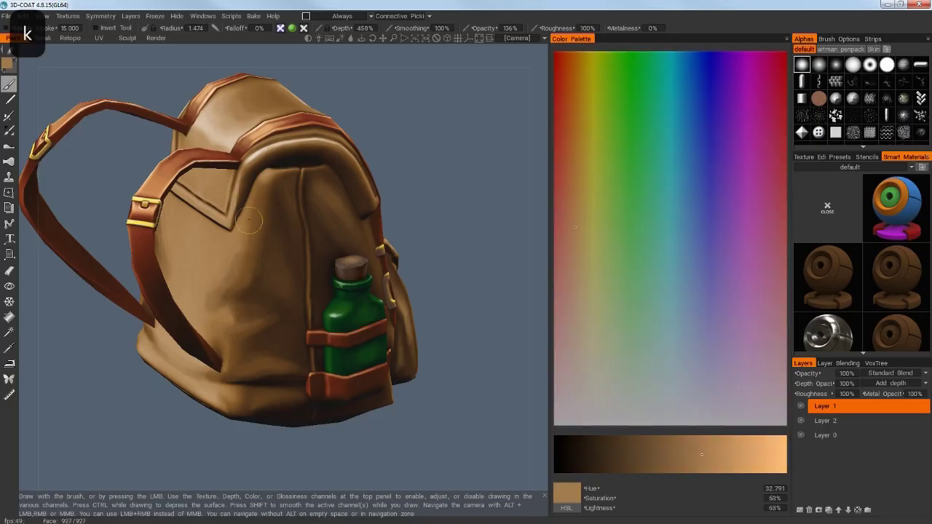
Look over the painted backpack in 3D-Coat from another angle.
drag(521, 210, 427, 292)
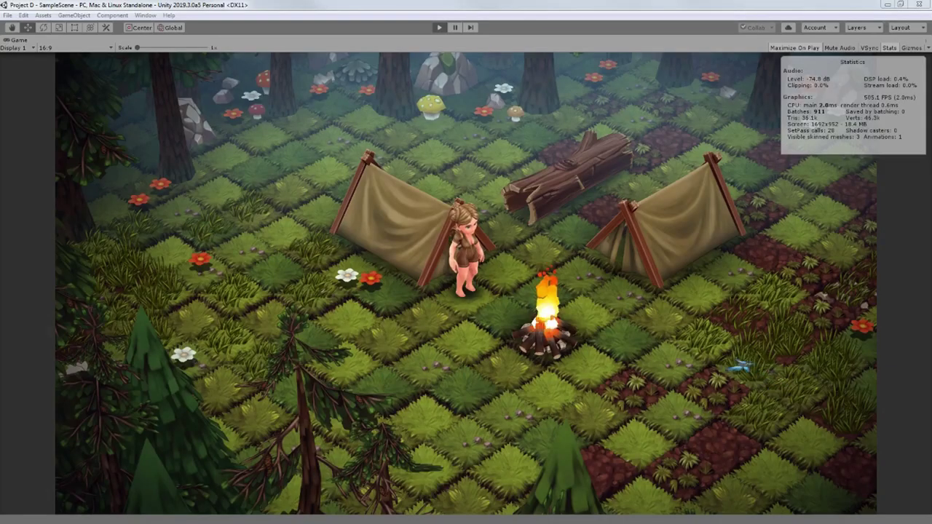
Switch to the Unity game and run the backpack-wearing character around the tents, campfire and surrounding forest tiles.
click(722, 346)
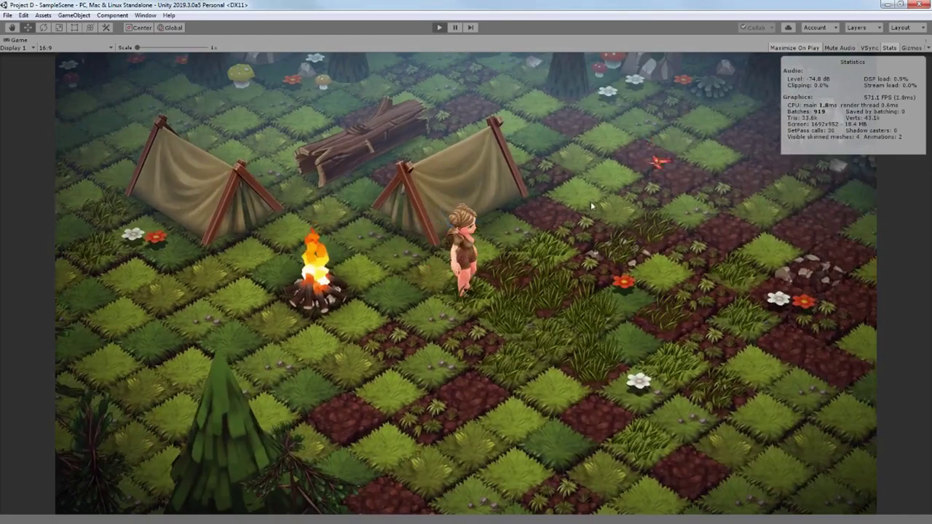
click(591, 202)
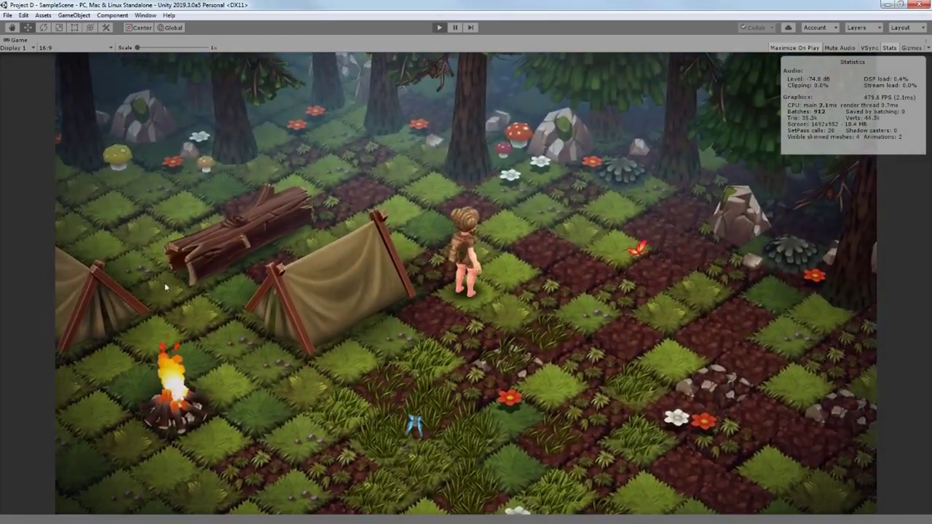
click(165, 287)
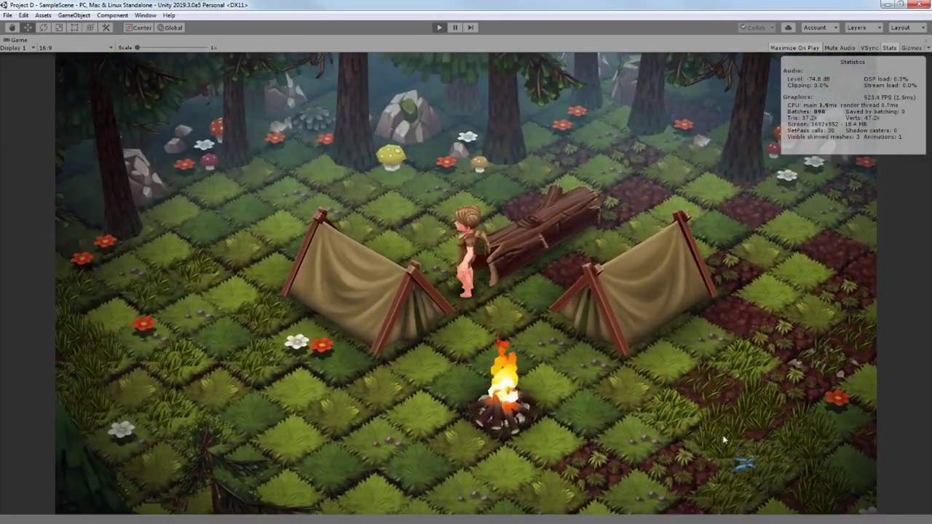
click(811, 389)
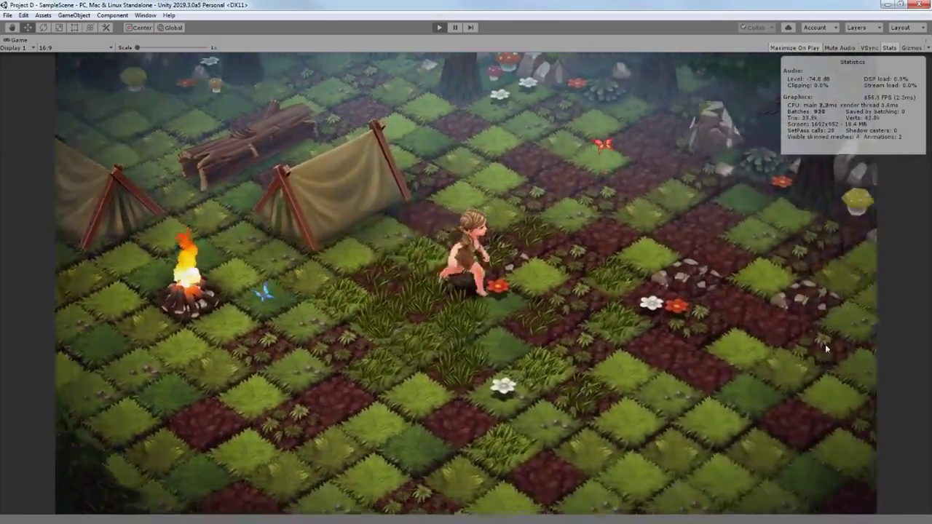
click(826, 349)
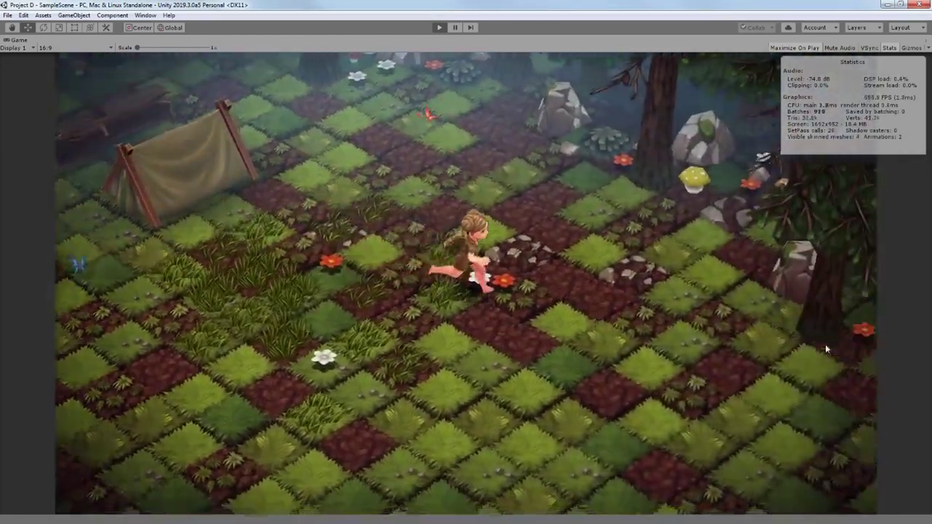
click(611, 467)
click(768, 354)
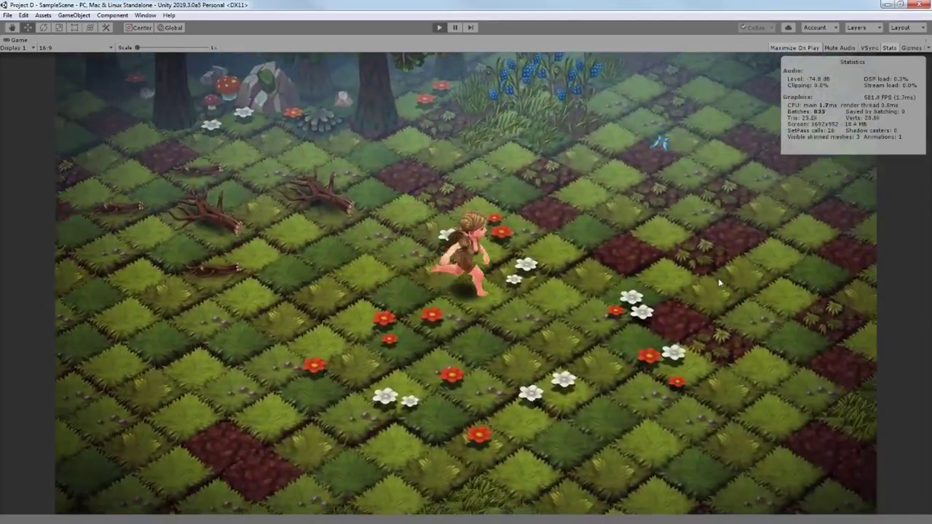
Run the character across the flower meadow, past the pond and on to the ruined camp beside the hollow log.
click(717, 258)
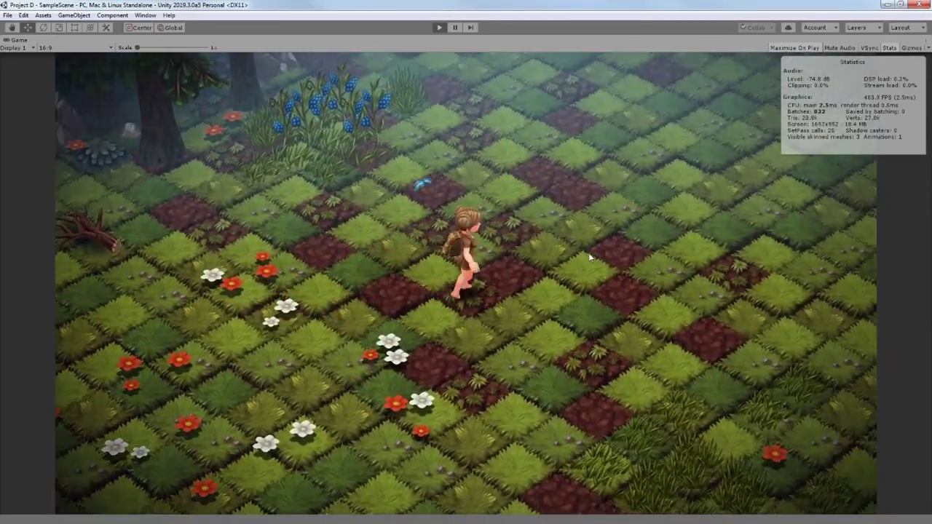
click(760, 321)
click(743, 352)
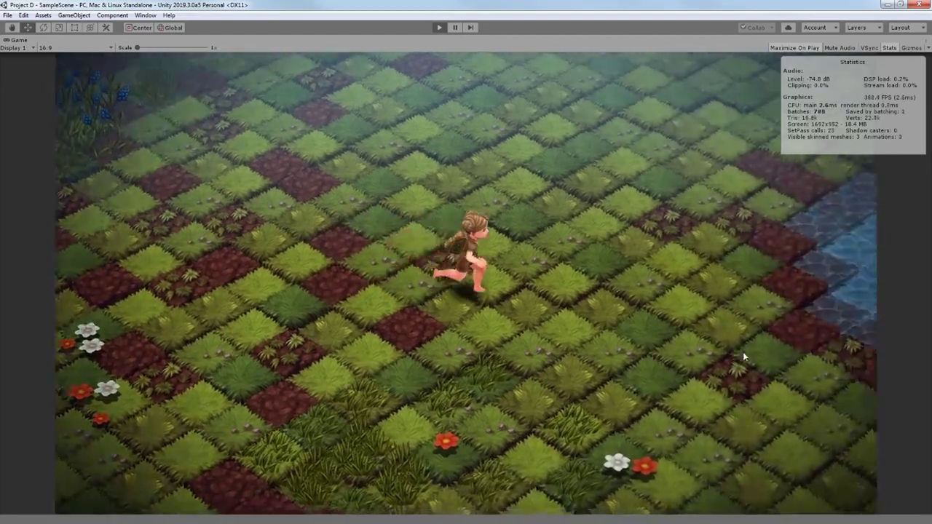
click(671, 391)
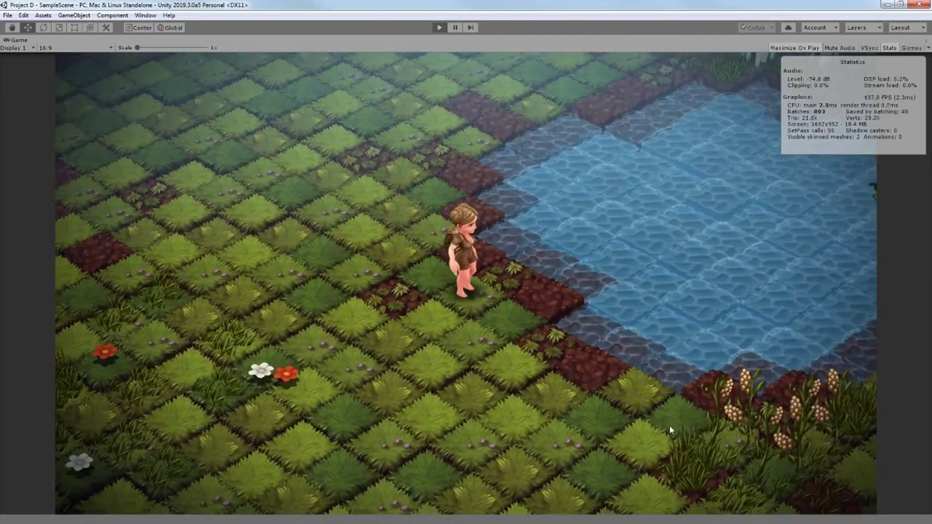
click(669, 425)
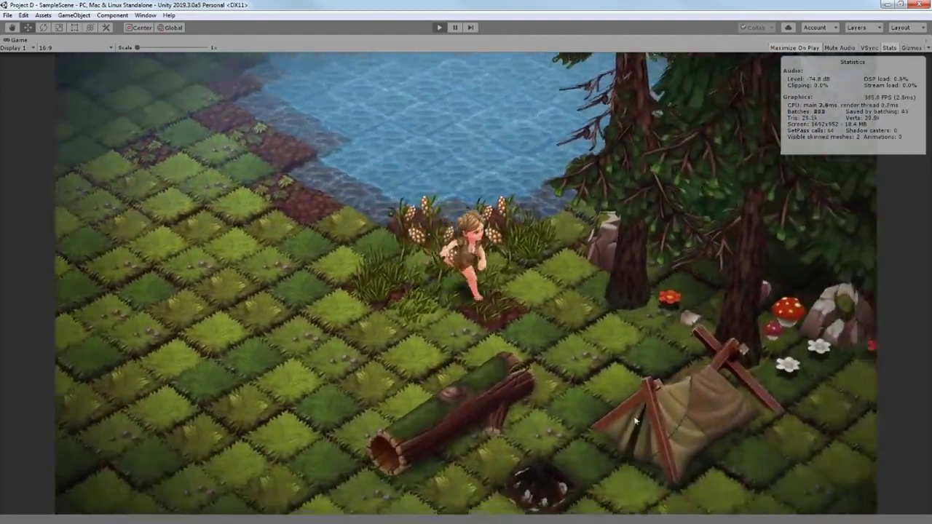
click(564, 437)
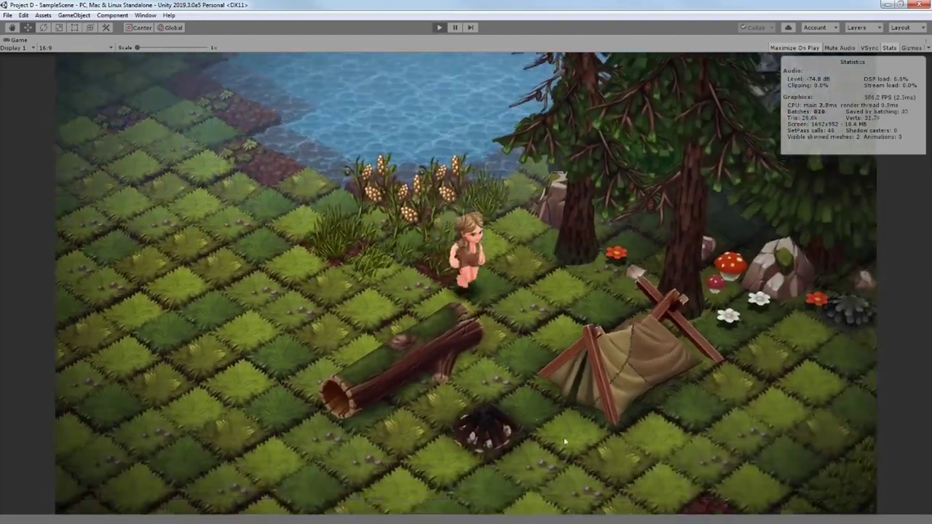
click(521, 427)
click(317, 368)
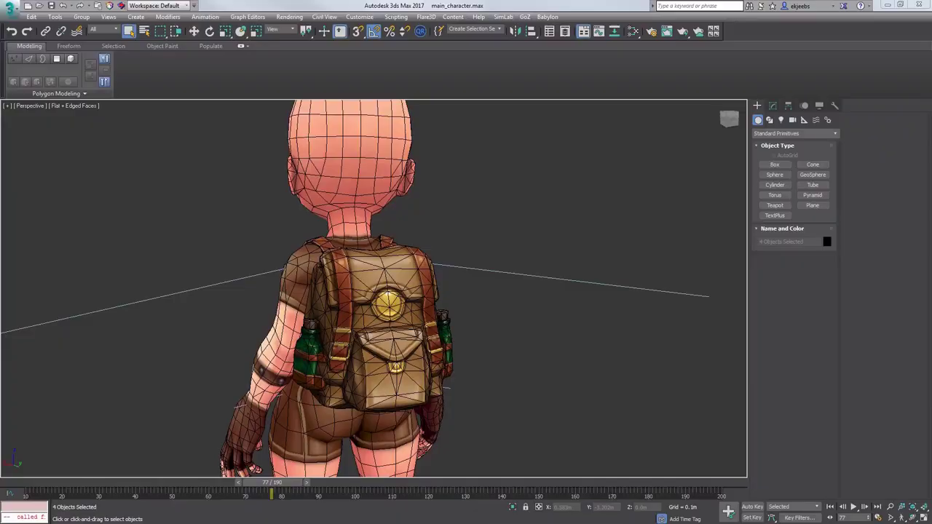
Switch to main_character.max in 3ds Max and scrub the animation to check how the backpack follows the character.
middle_drag(320, 338, 270, 332)
drag(264, 480, 466, 437)
alt+middle_drag(430, 359, 299, 375)
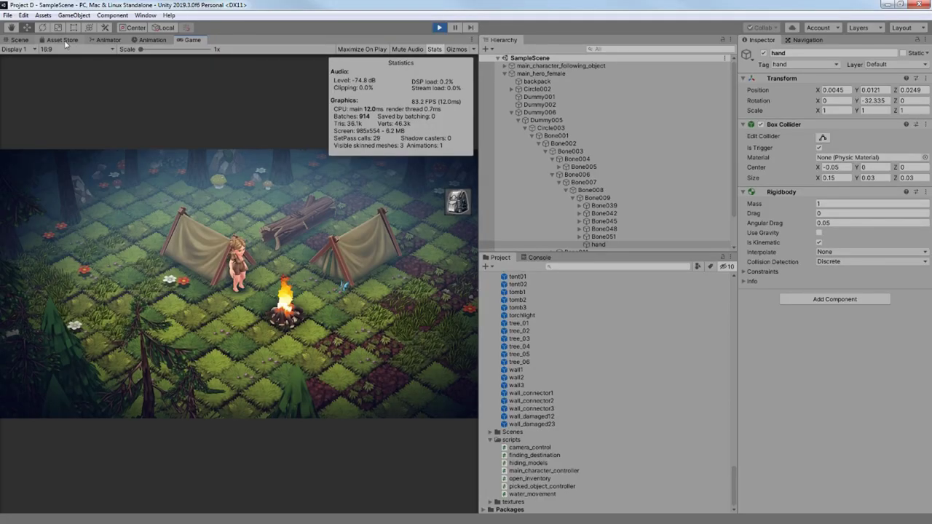
In Unity's Scene view, frame the character's hand object and inspect its box collider around the hand.
click(20, 41)
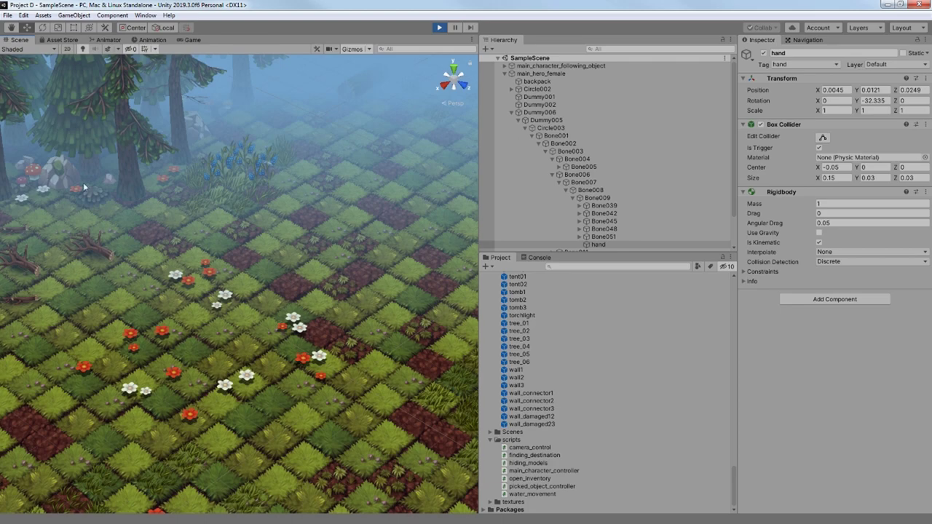
double_click(600, 244)
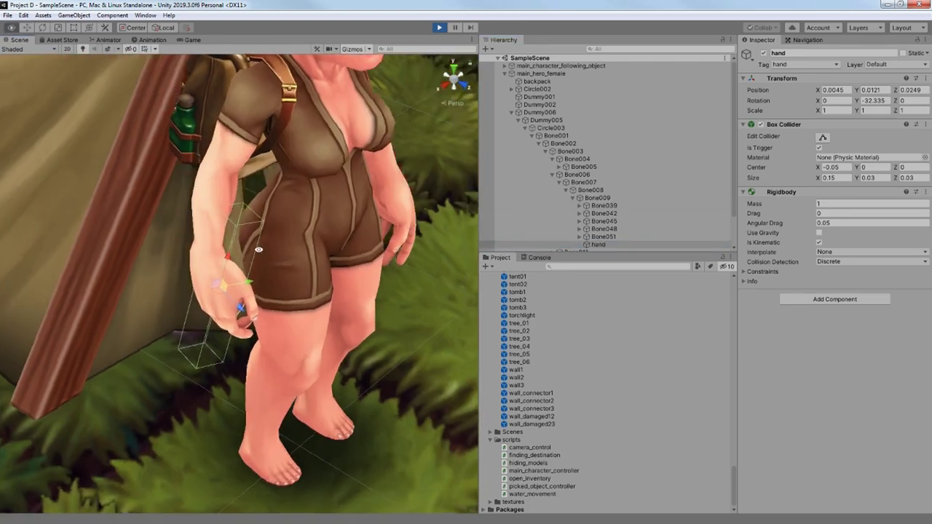
alt+drag(258, 250, 343, 205)
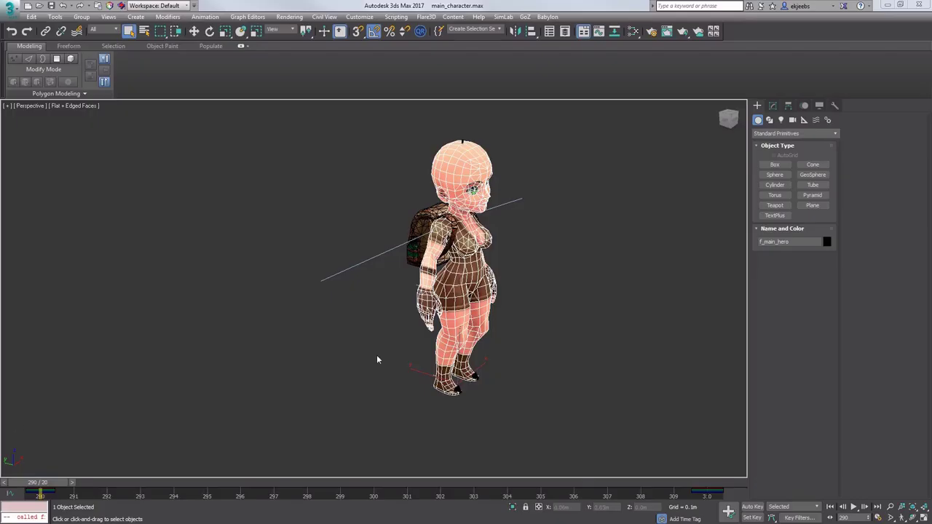
Switch to 3ds Max and scrub the f_main_hero crouching animation from frame 290 to inspect the pick-up pose.
middle_drag(377, 360, 360, 347)
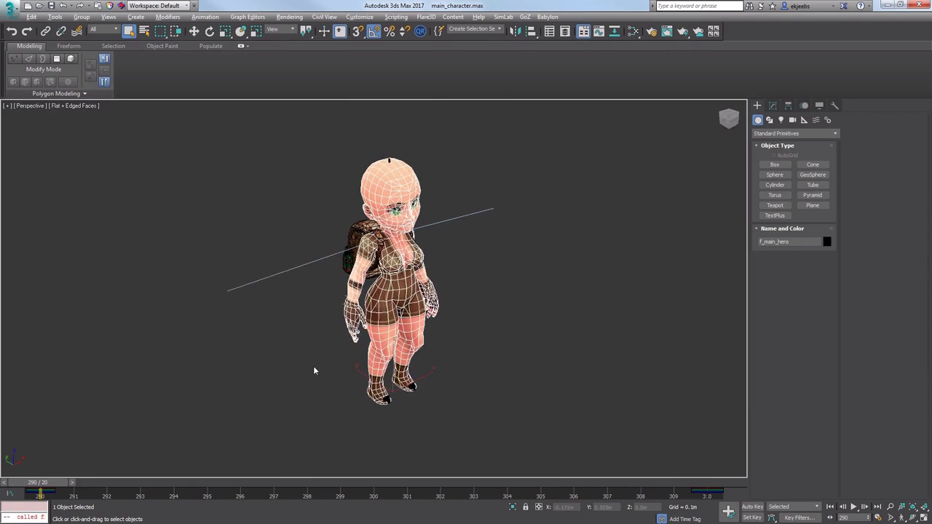
scroll(339, 348, up, 2)
middle_drag(362, 284, 343, 295)
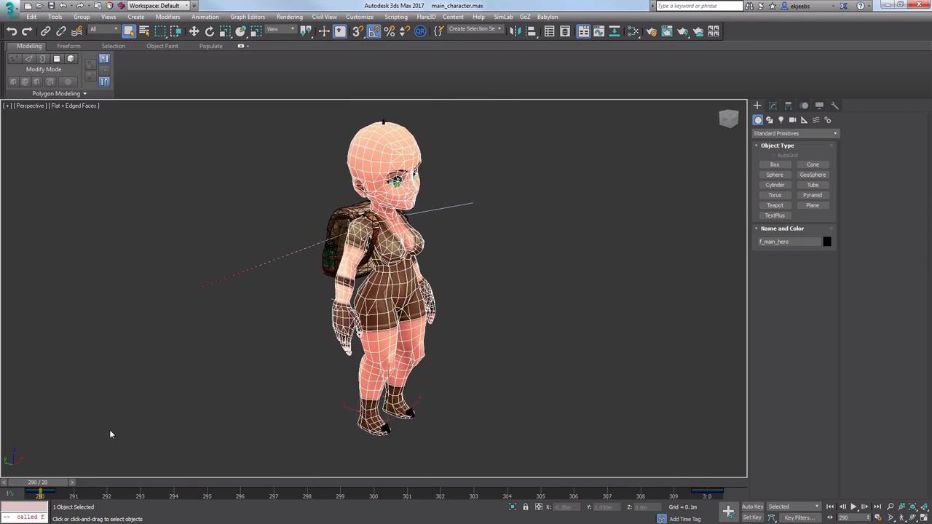
drag(63, 490, 290, 492)
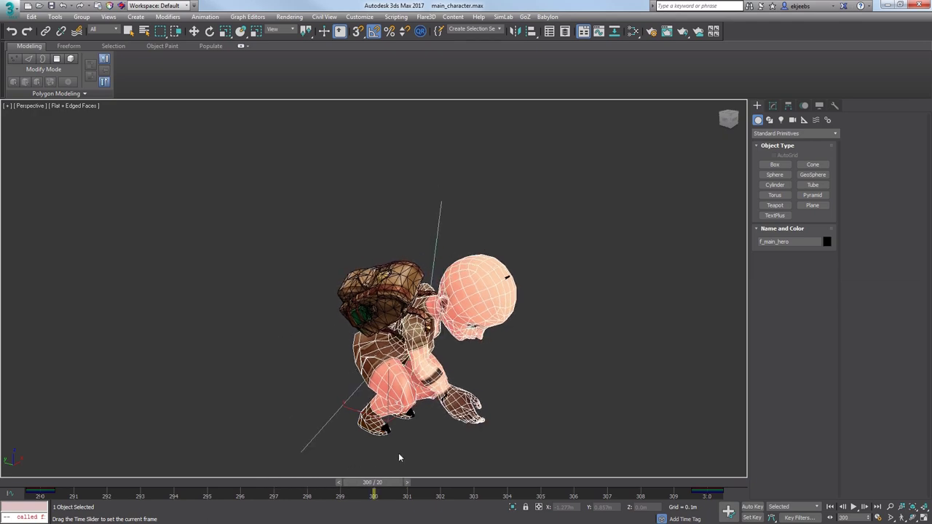
drag(399, 457, 430, 443)
alt+middle_drag(454, 427, 425, 364)
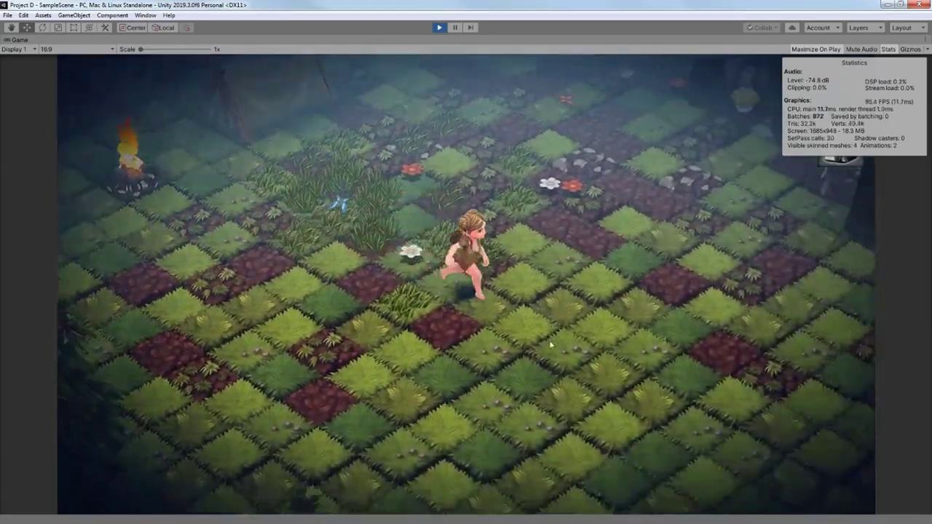
Playtest in Unity by running the character through the forest to the blue berry bush and picking from it.
click(503, 374)
click(664, 272)
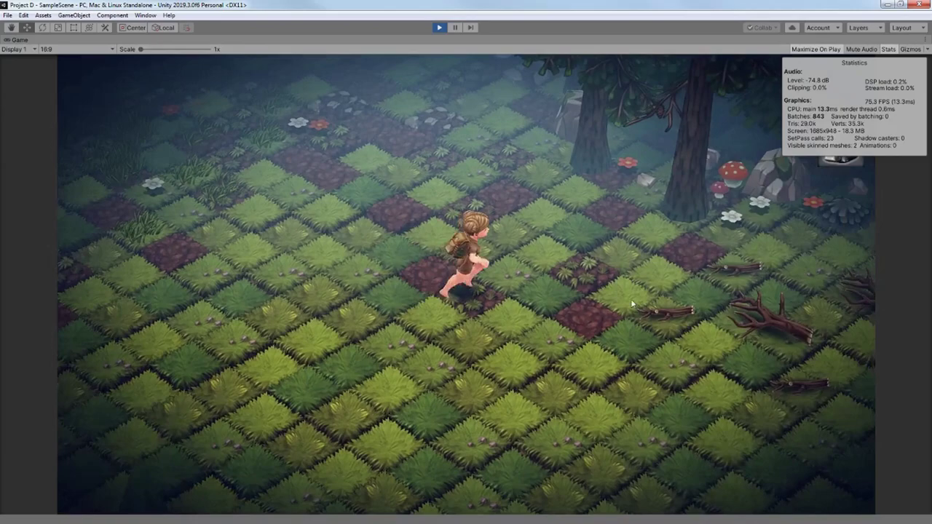
mouse_move(632, 301)
mouse_down()
mouse_move(646, 356)
mouse_move(723, 321)
mouse_move(696, 227)
mouse_move(624, 194)
mouse_up()
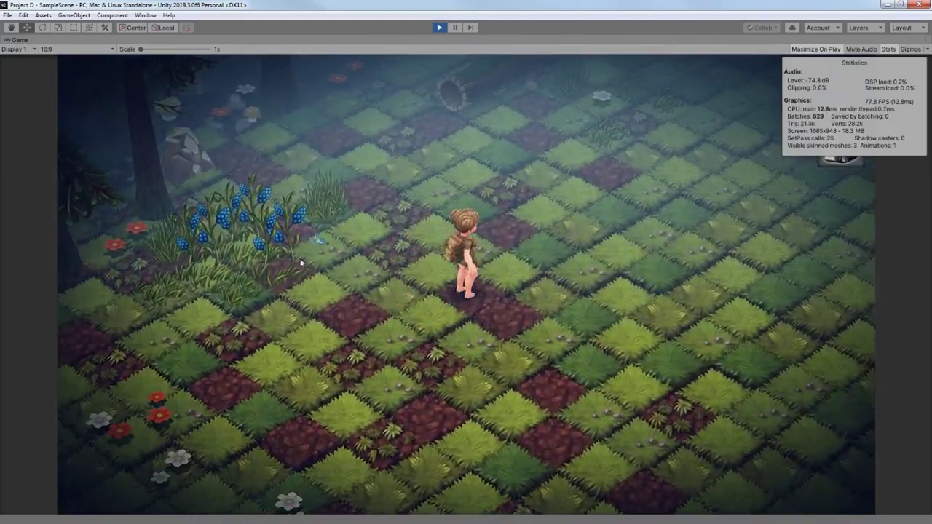
click(293, 274)
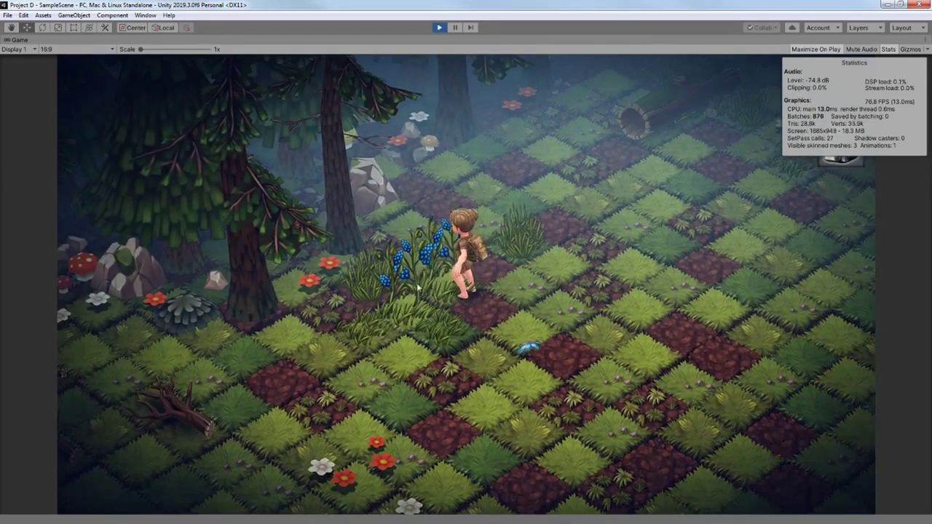
click(398, 306)
mouse_move(678, 396)
mouse_down()
mouse_move(690, 408)
mouse_move(508, 431)
mouse_move(485, 424)
mouse_move(611, 429)
mouse_move(648, 404)
mouse_move(682, 401)
mouse_up()
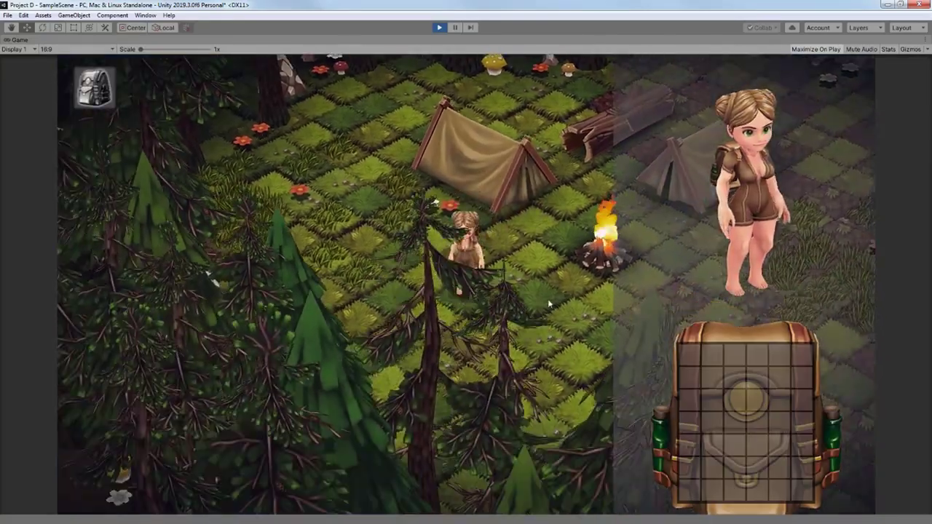
Walk the character past the campfire with the backpack inventory open, and close the inventory.
click(577, 304)
click(589, 256)
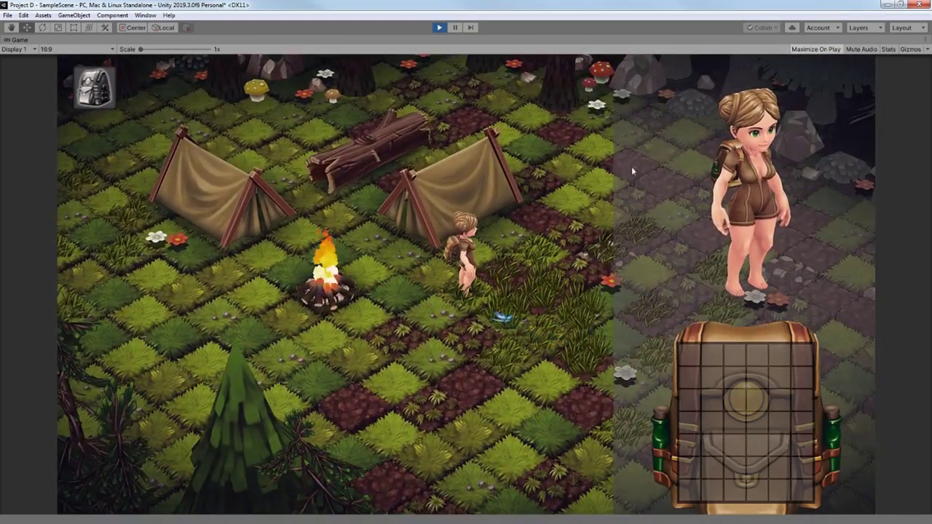
click(102, 86)
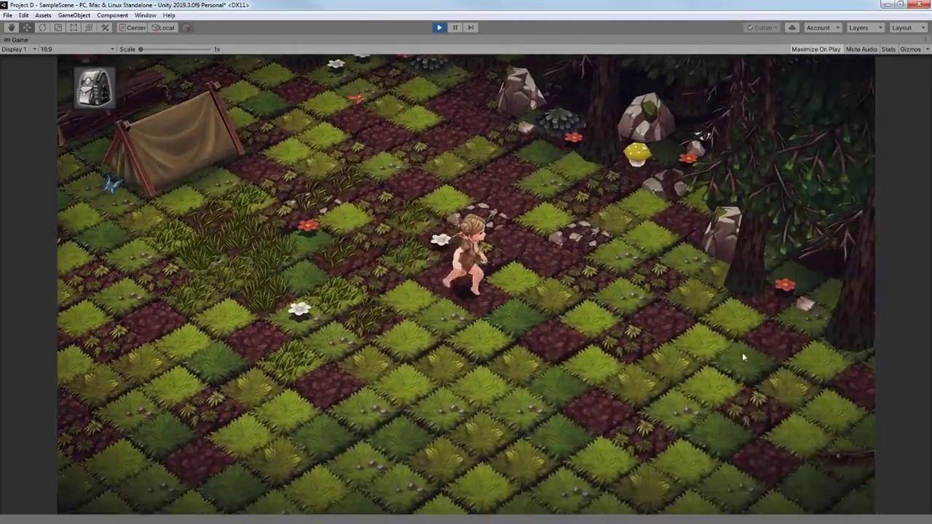
Run the character to the blue berry bush, pick berries from it and open the backpack inventory.
mouse_move(742, 356)
mouse_down()
mouse_move(660, 394)
mouse_move(676, 357)
mouse_move(595, 239)
mouse_move(618, 245)
mouse_move(576, 244)
mouse_move(448, 285)
mouse_up()
click(428, 279)
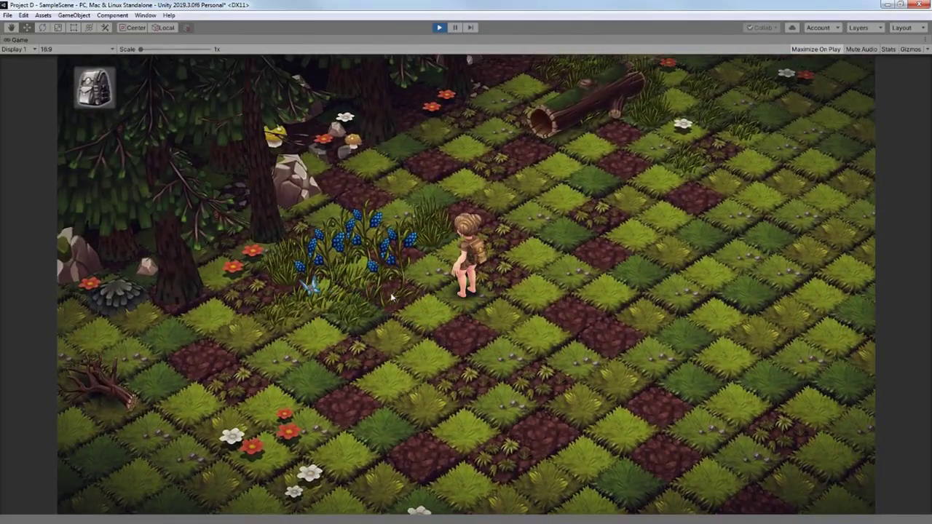
click(394, 296)
click(103, 95)
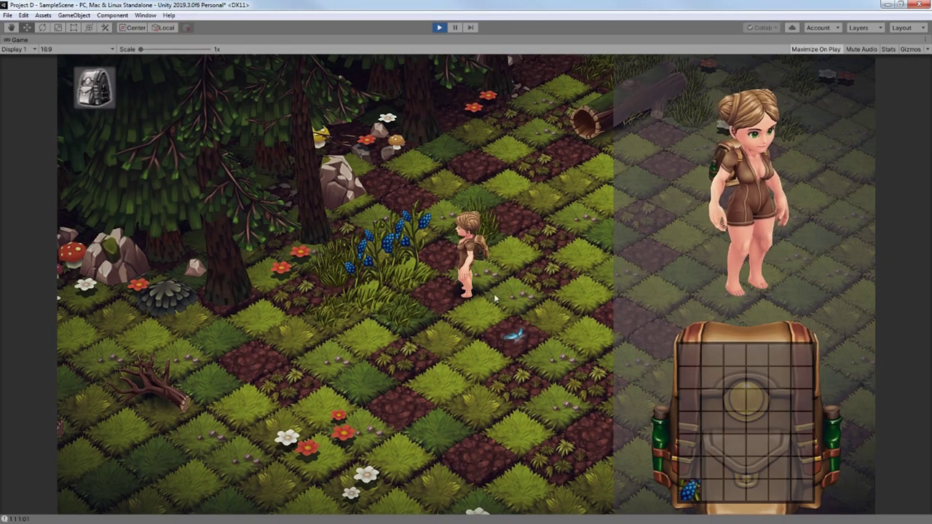
Pick the remaining berries from the bush with the inventory open and step the character away from it.
click(530, 300)
click(335, 301)
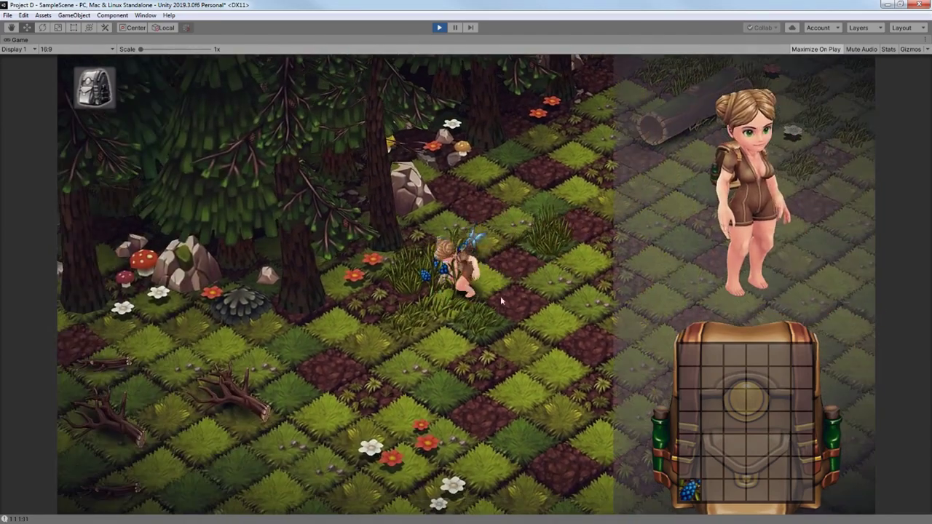
click(581, 276)
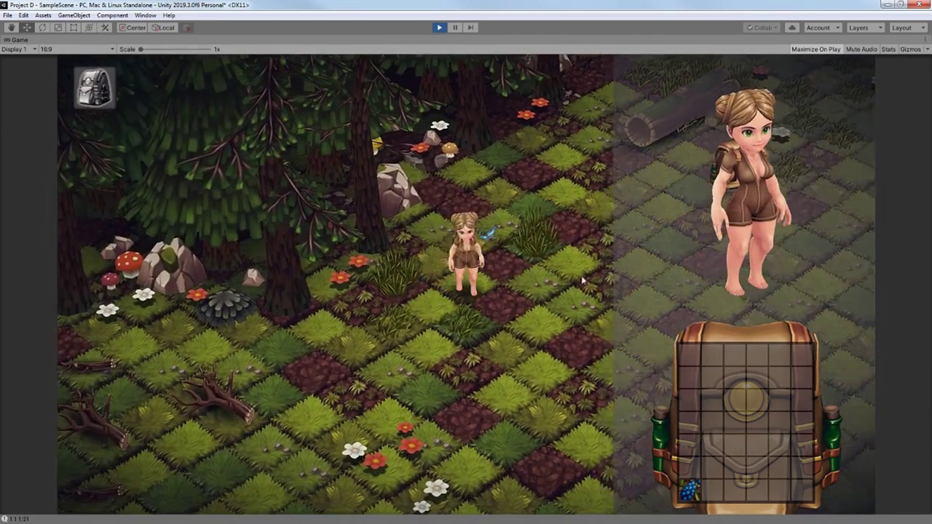
Run the character to another blue berry bush, harvest its berries into the backpack and run off across the meadow.
click(601, 258)
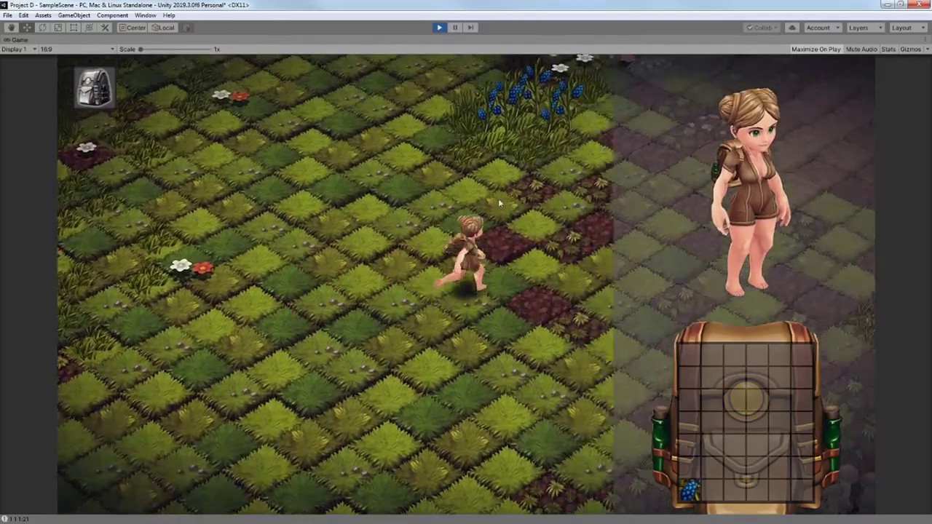
click(500, 203)
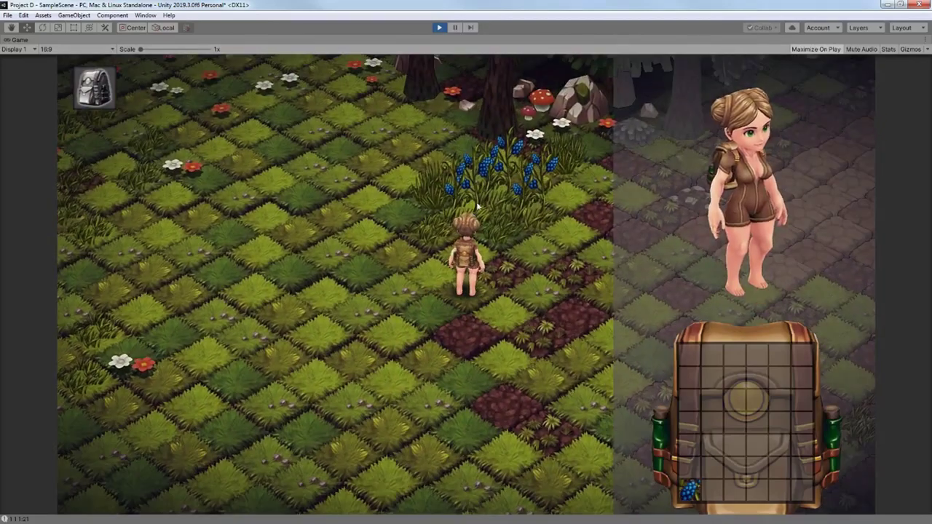
click(504, 203)
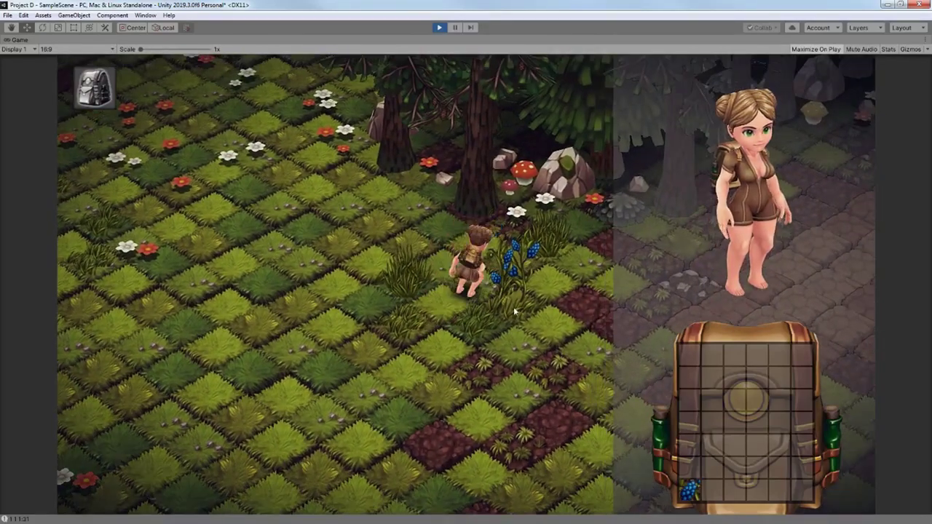
click(519, 306)
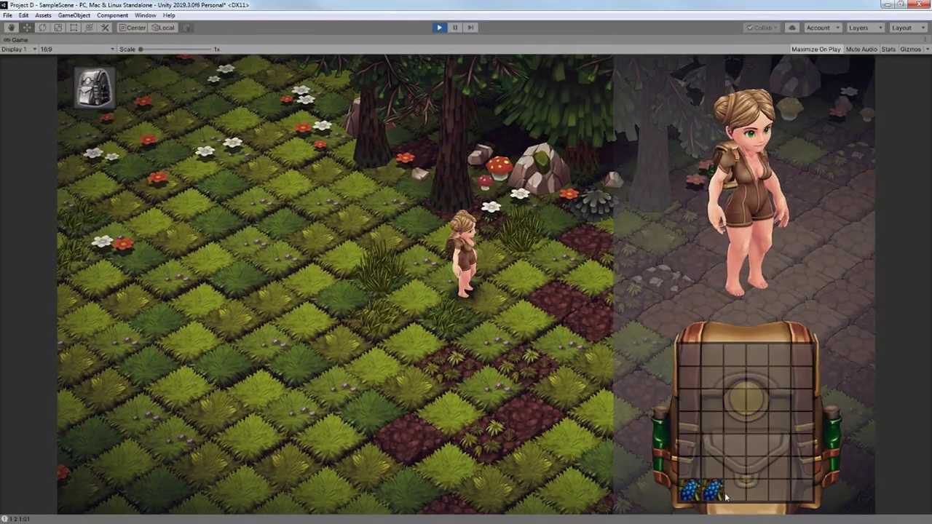
click(420, 372)
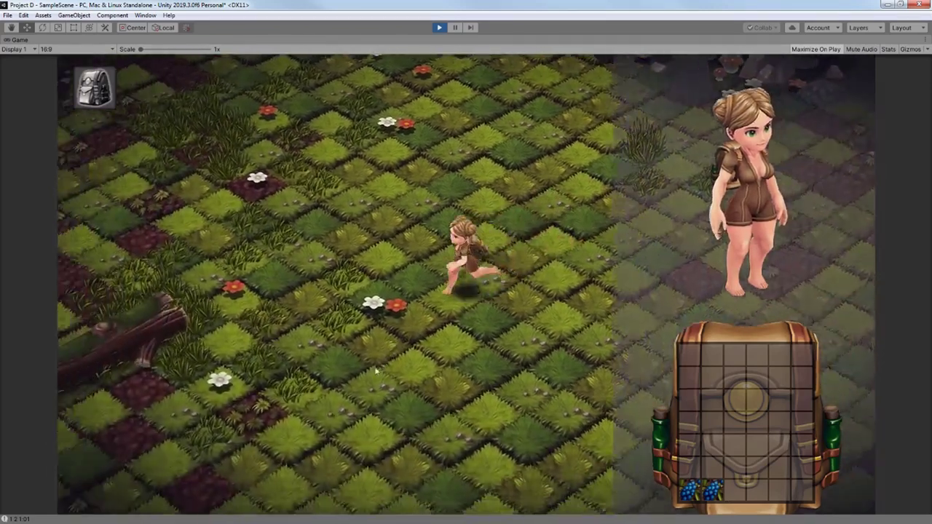